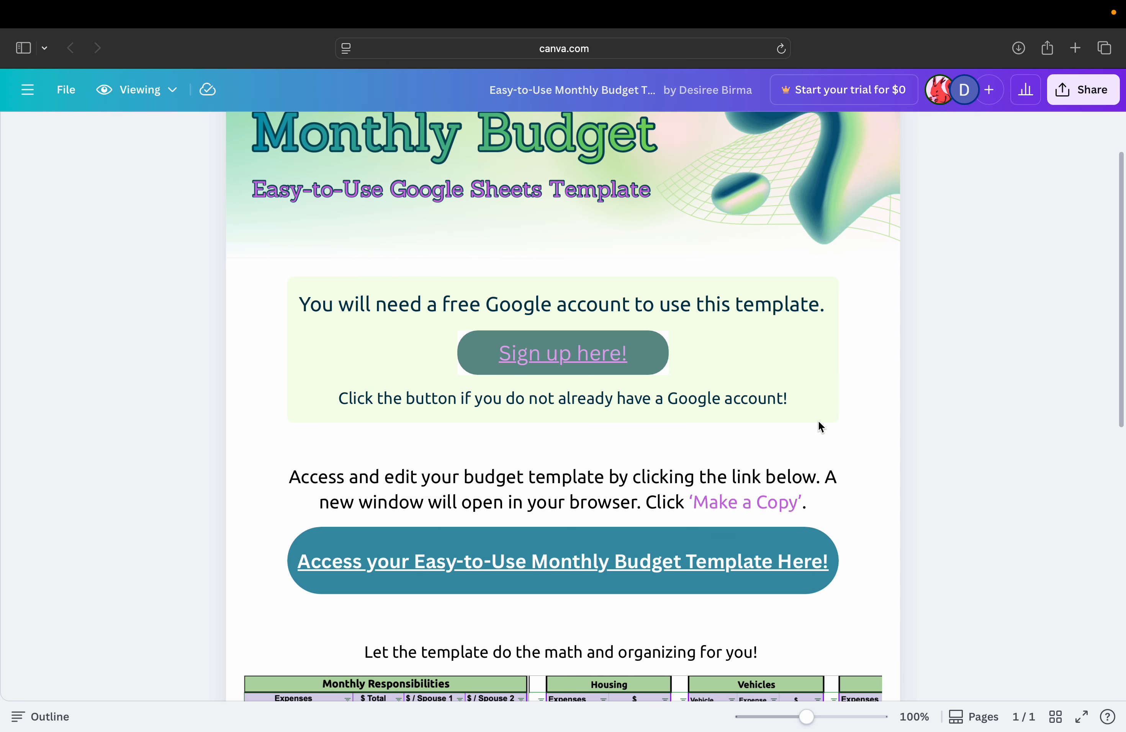
Review the template guide page, then open the Easy-to-Use Monthly Budget Template link and make a copy of it in Google Sheets.
{"action": "scroll", "coordinate": [985, 458], "scroll_direction": "down", "scroll_amount": 8}
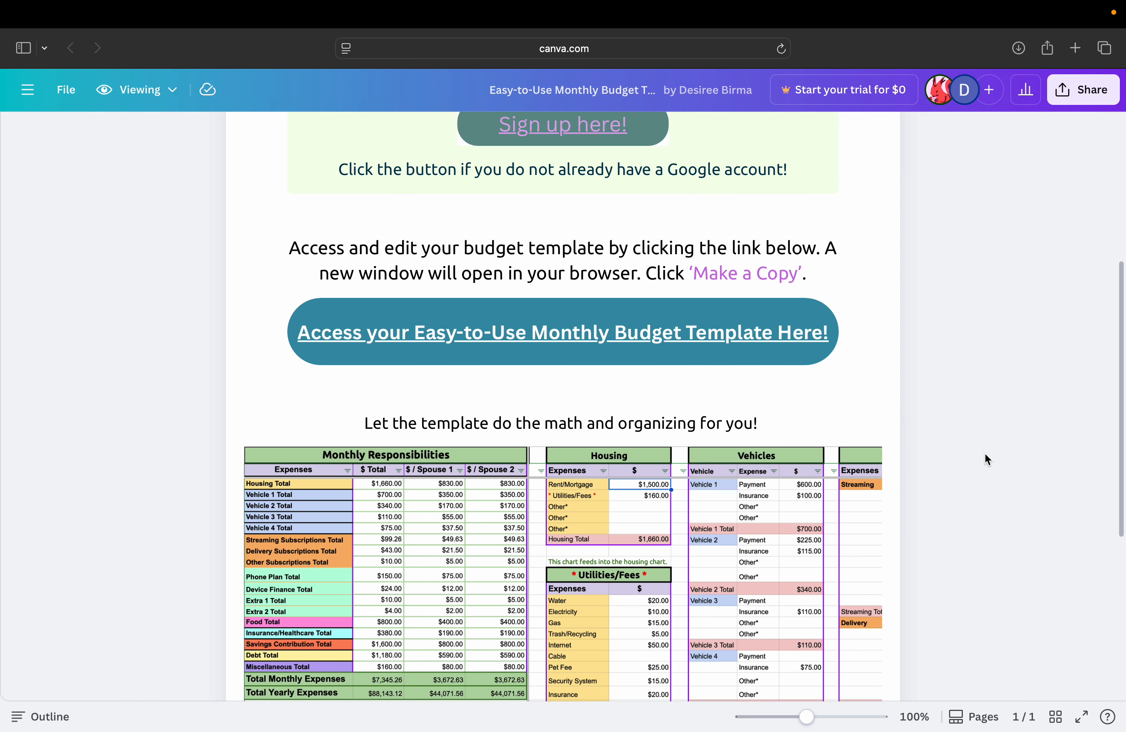
{"action": "scroll", "coordinate": [985, 455], "scroll_direction": "down", "scroll_amount": 7}
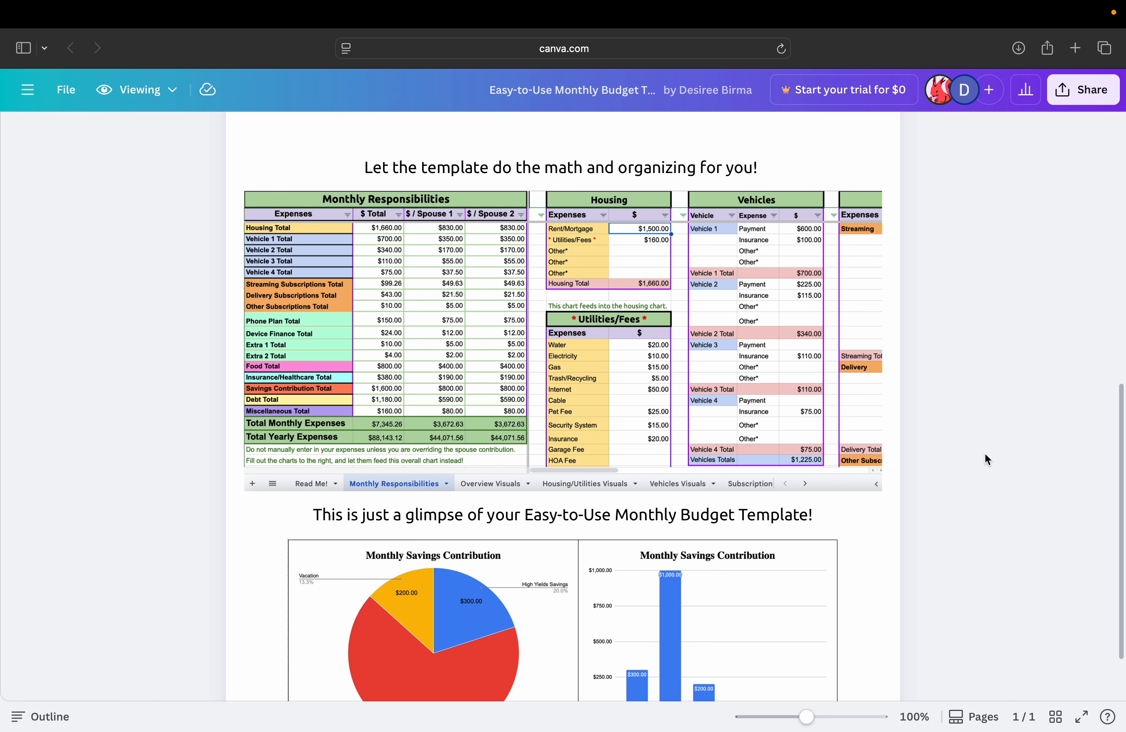
{"action": "scroll", "coordinate": [985, 458], "scroll_direction": "down", "scroll_amount": 2}
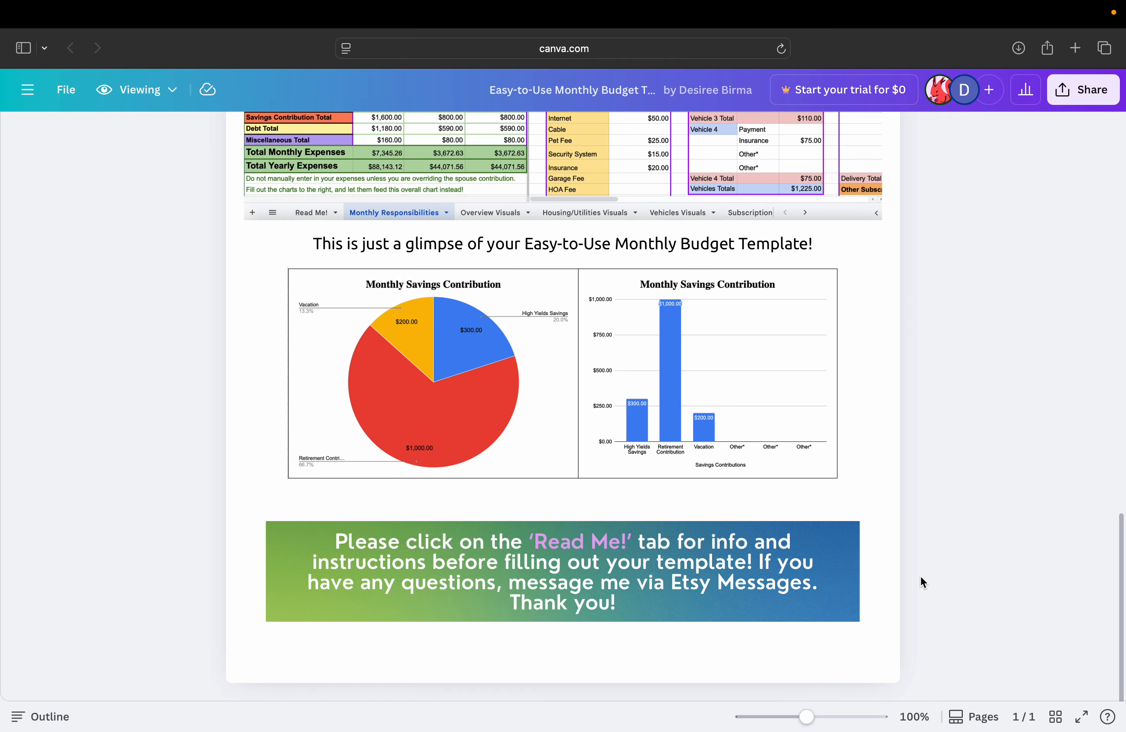
{"action": "scroll", "coordinate": [920, 575], "scroll_direction": "up", "scroll_amount": 13}
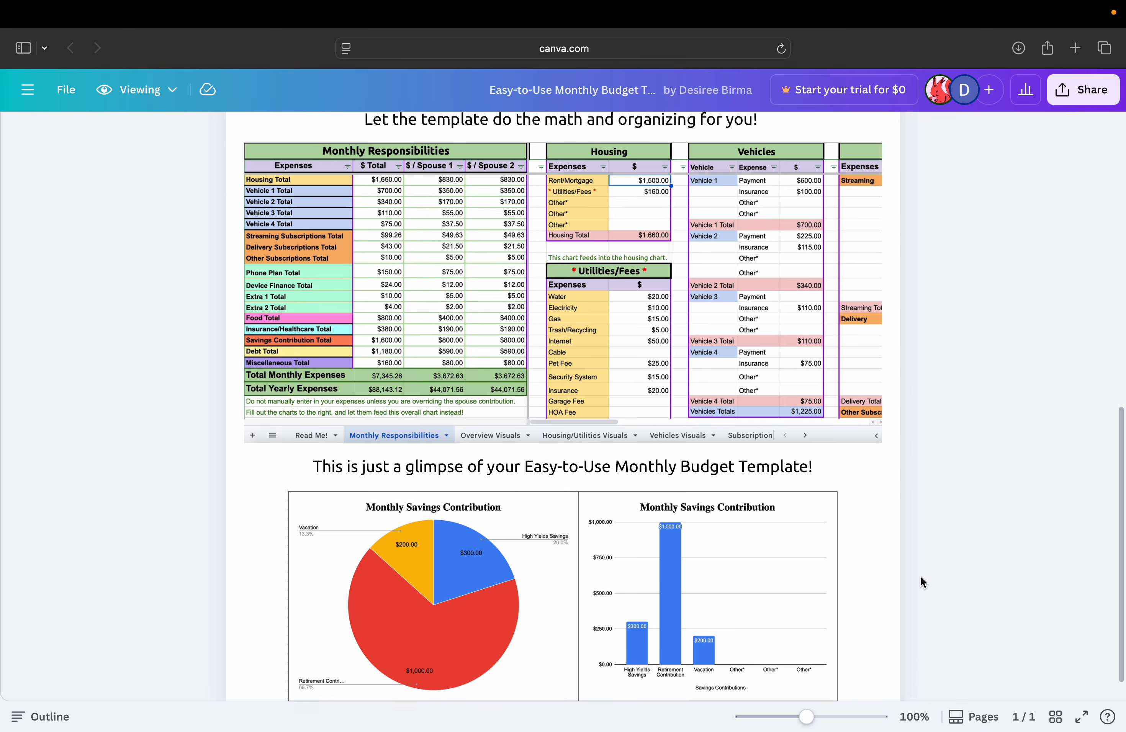
{"action": "scroll", "coordinate": [919, 576], "scroll_direction": "up", "scroll_amount": 1}
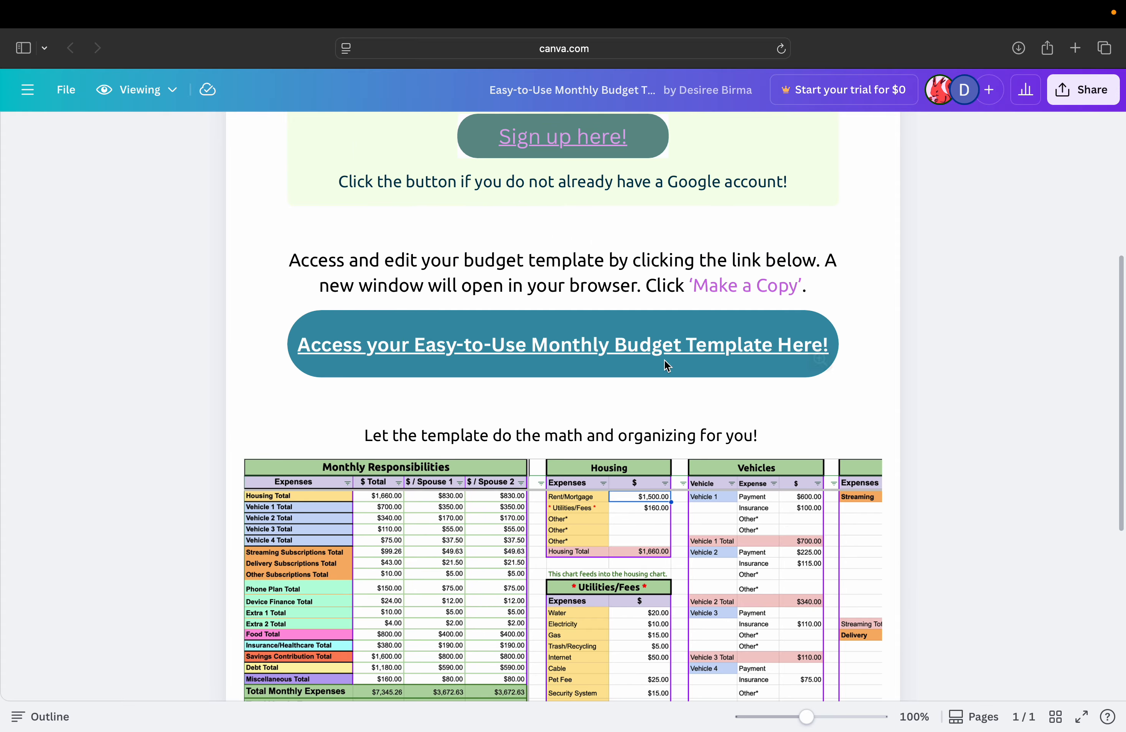
{"action": "left_click", "coordinate": [669, 348]}
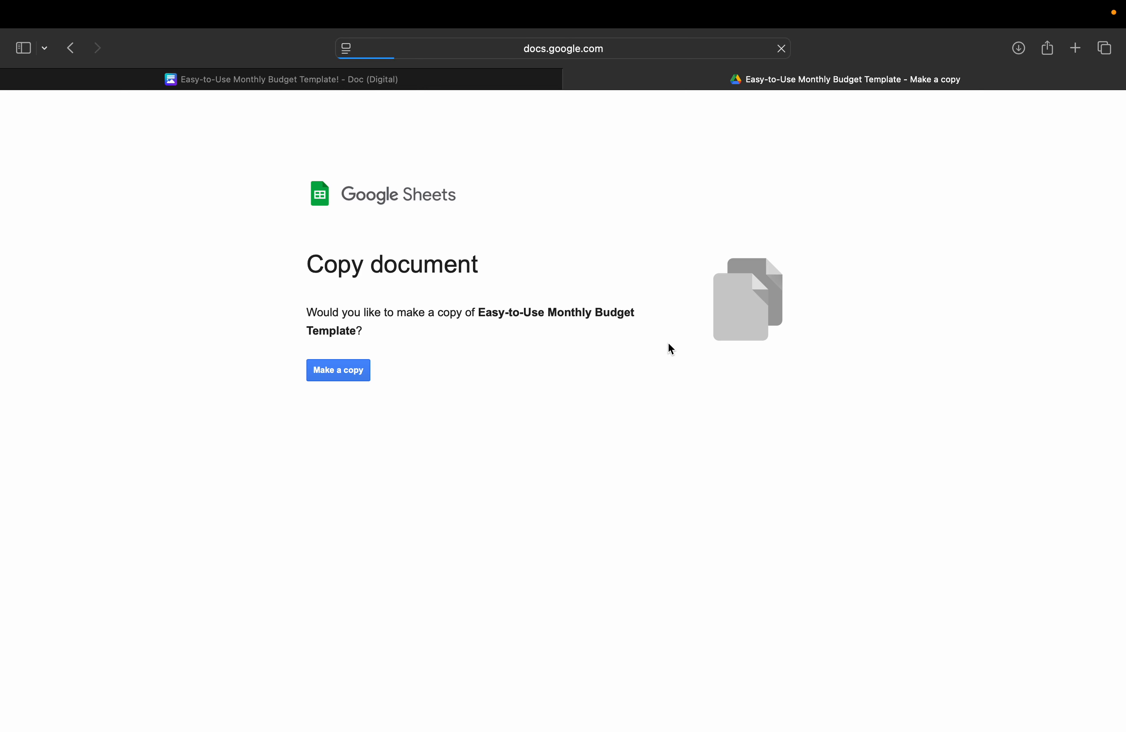
{"action": "left_click", "coordinate": [335, 371]}
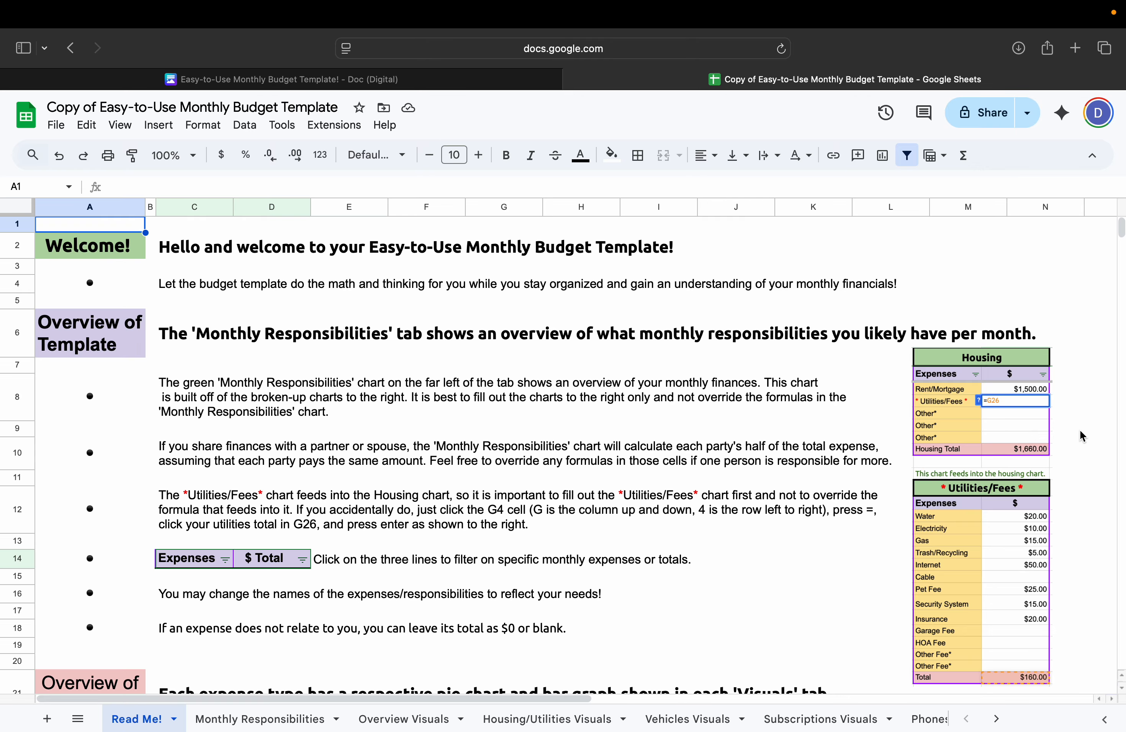
Read through the Read Me! sheet's instructions, from the template overview down to the Thank You! section.
{"action": "scroll", "coordinate": [1079, 429], "scroll_direction": "down", "scroll_amount": 6}
{"action": "scroll", "coordinate": [1080, 431], "scroll_direction": "down", "scroll_amount": 5}
{"action": "scroll", "coordinate": [1080, 431], "scroll_direction": "left", "scroll_amount": 2}
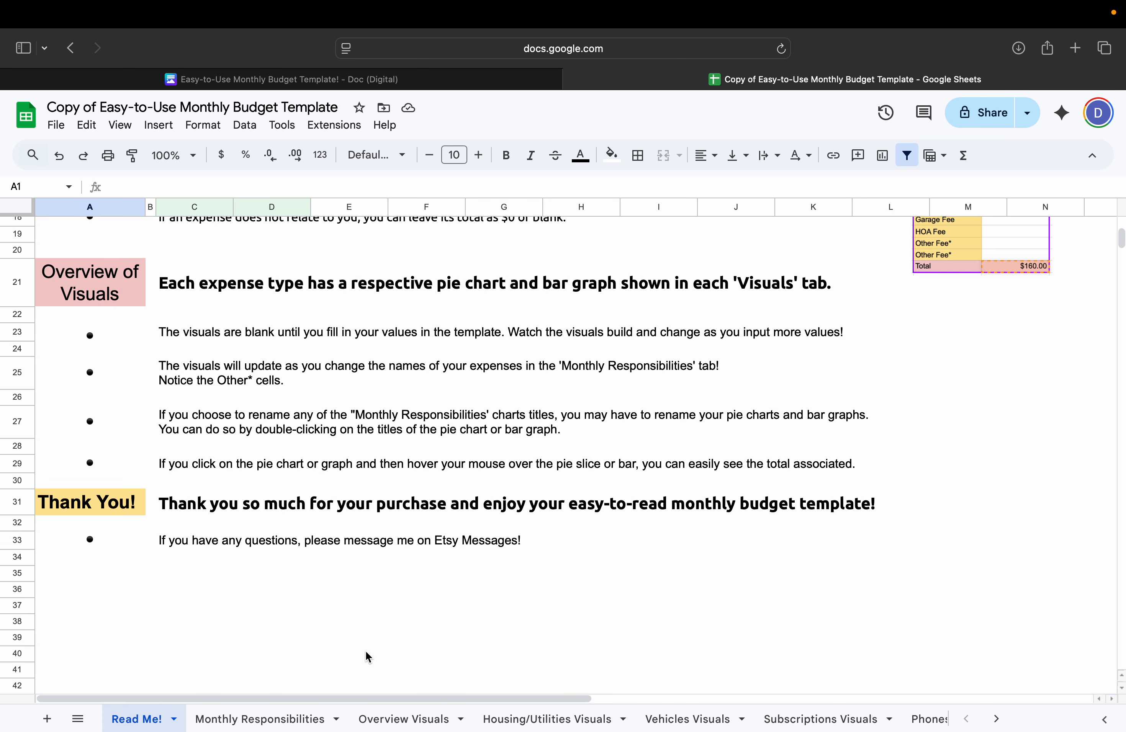
On the Monthly Responsibilities sheet, inspect the Utilities/Fees total formula and the Housing chart's Utilities/Fees cell that uses it.
{"action": "left_click", "coordinate": [282, 720]}
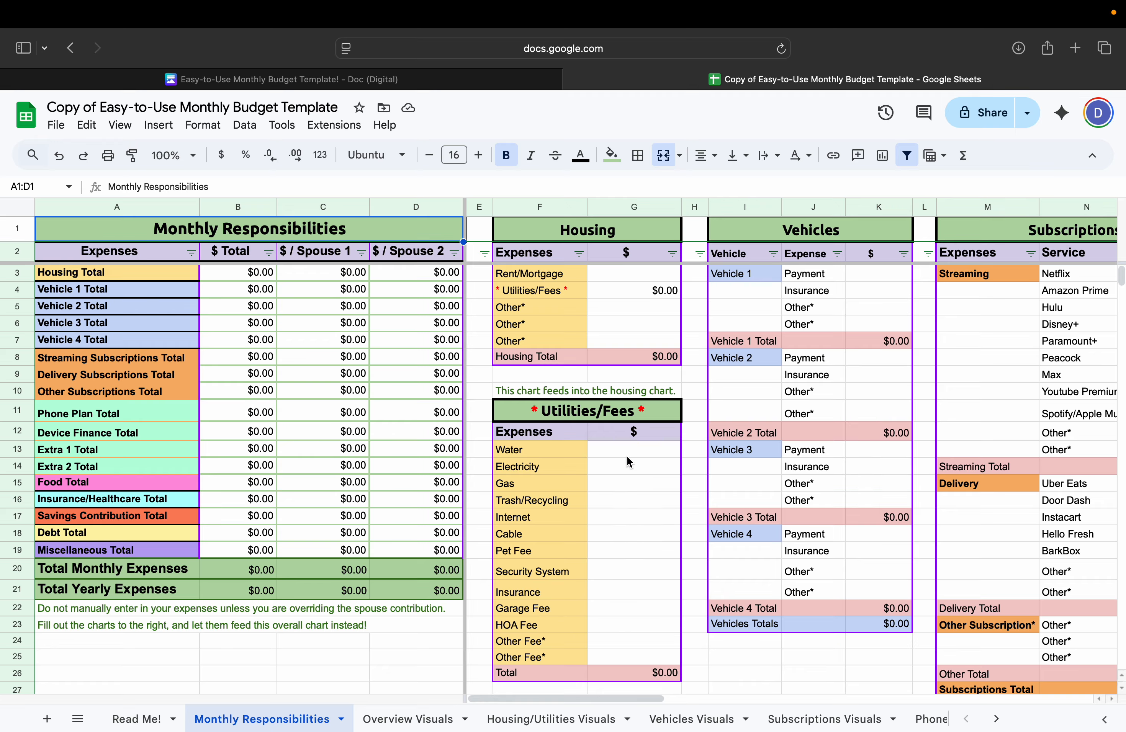
{"action": "left_click", "coordinate": [643, 675]}
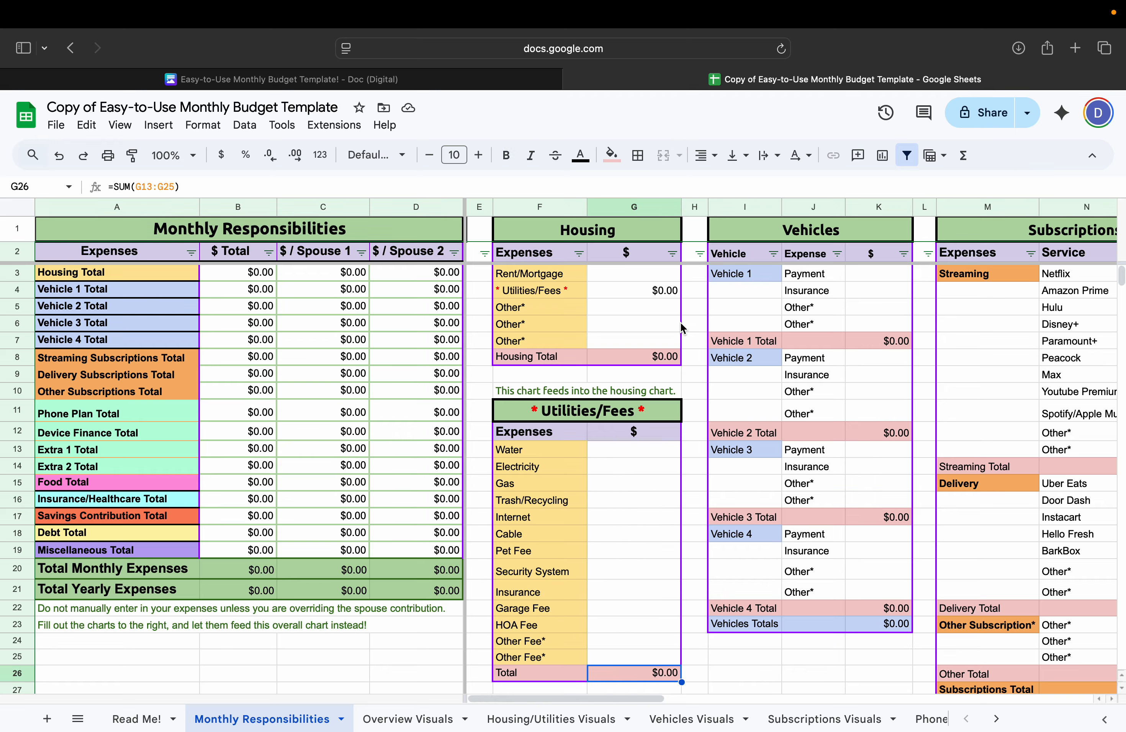
{"action": "left_click", "coordinate": [650, 299]}
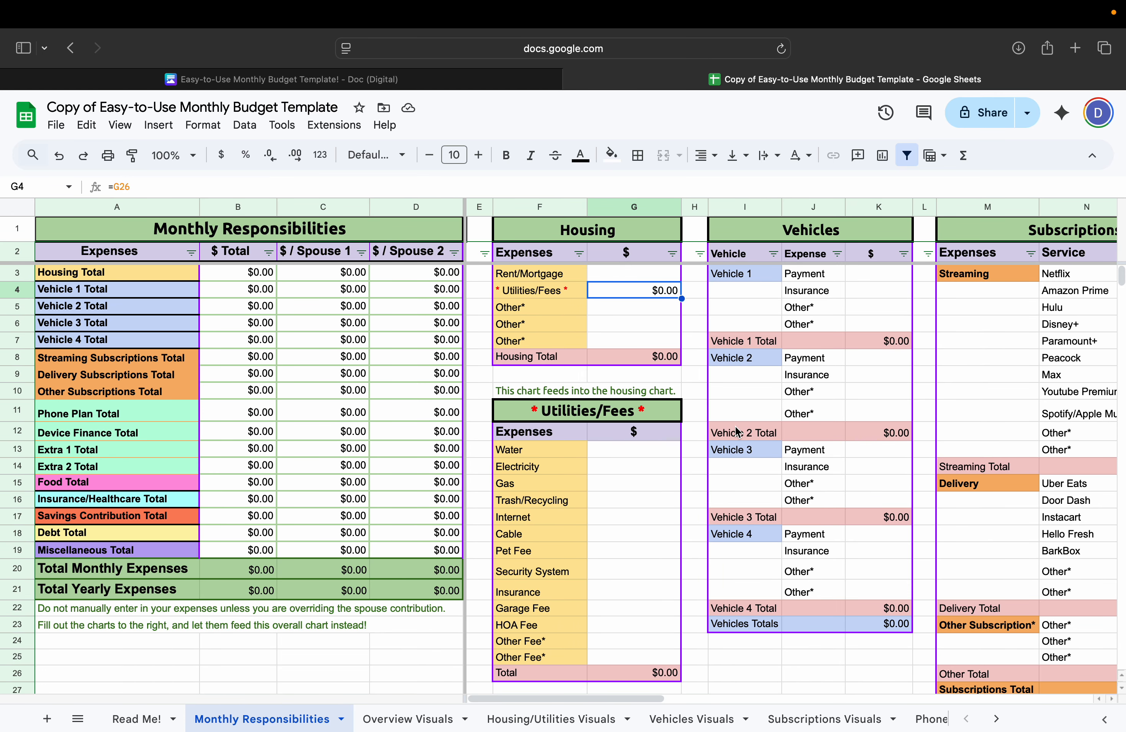
Look over the expense charts from Vehicles and Subscriptions across to Miscellaneous, and return to the Housing chart.
{"action": "left_click", "coordinate": [1113, 699]}
{"action": "left_click", "coordinate": [1112, 699]}
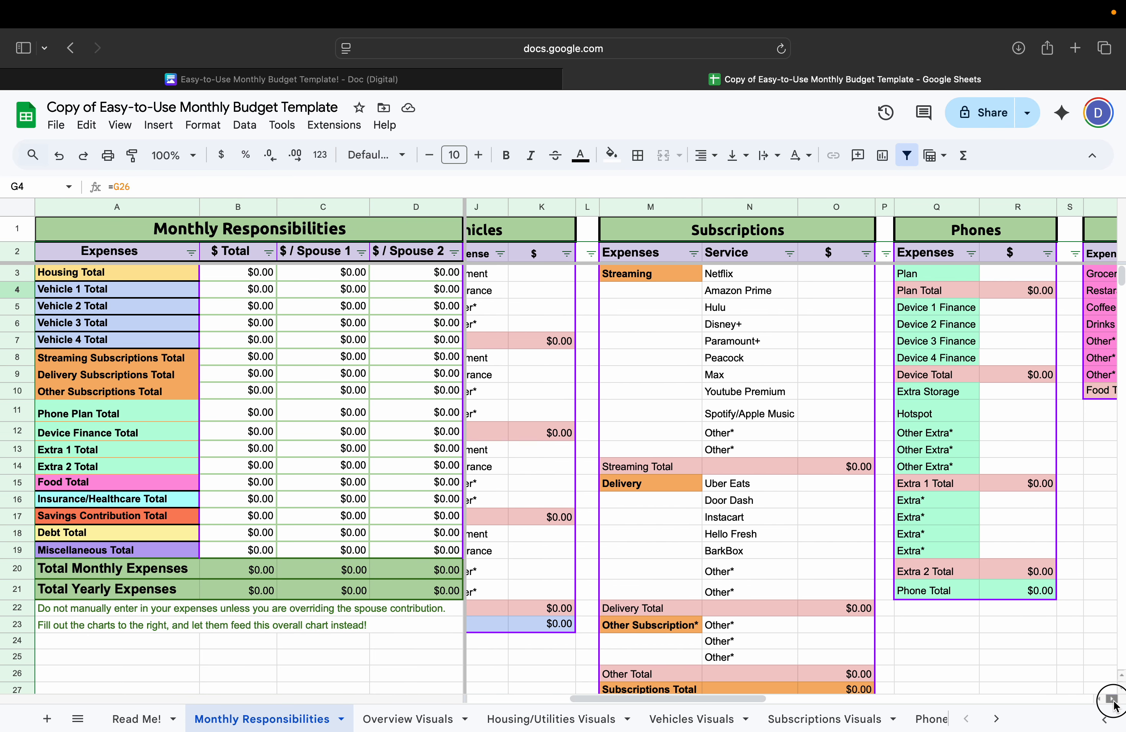
{"action": "left_click", "coordinate": [1113, 700]}
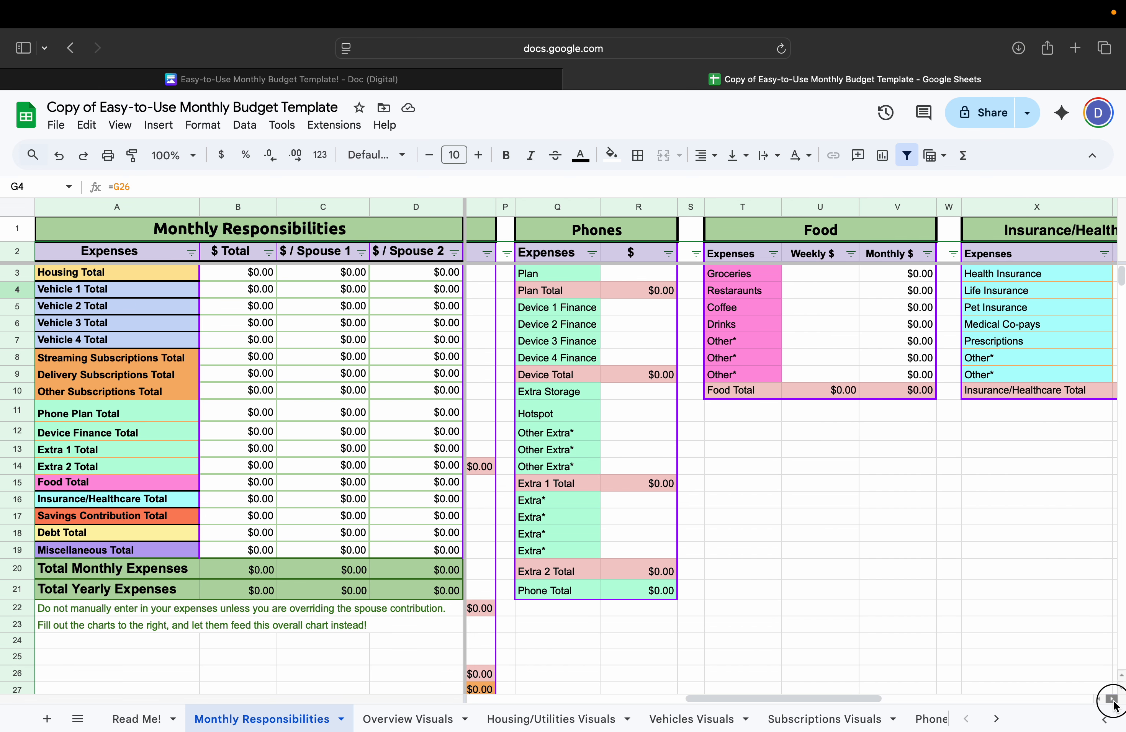
{"action": "left_click", "coordinate": [1112, 699]}
{"action": "left_click", "coordinate": [1112, 700]}
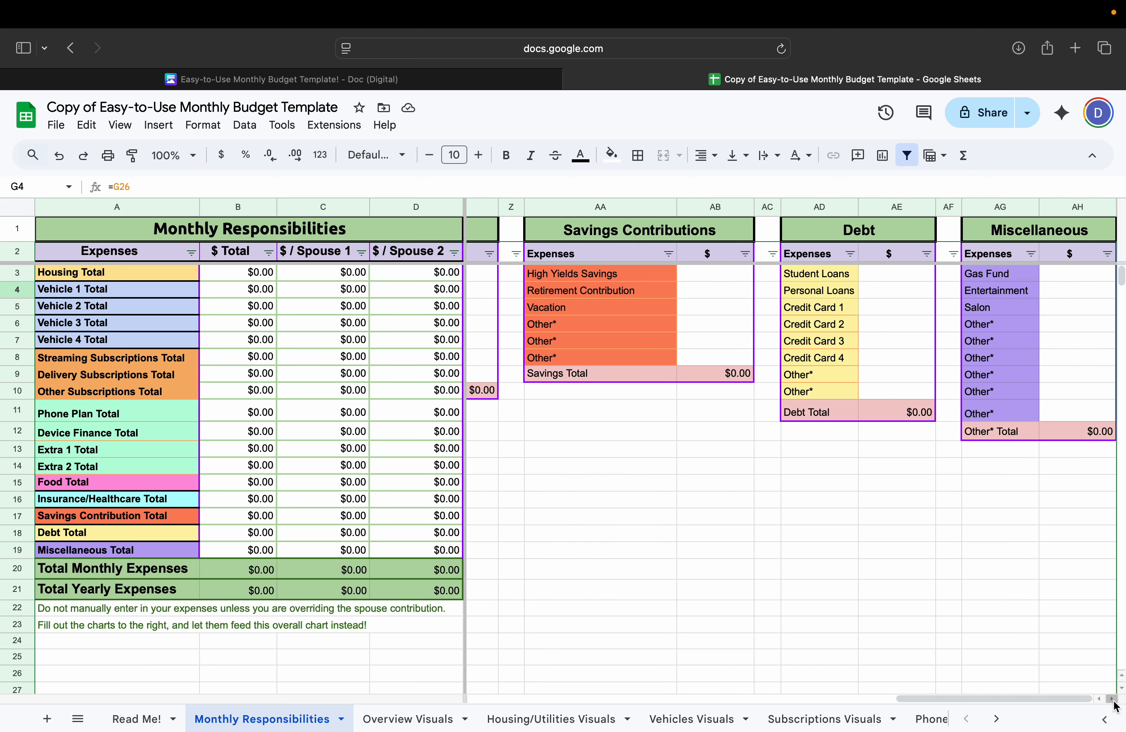
{"action": "scroll", "coordinate": [696, 652], "scroll_direction": "left", "scroll_amount": 15}
Check the formulas behind the Housing chart's Utilities/Fees amount and the Housing Total row, including both spouses' shares.
{"action": "left_click", "coordinate": [696, 652]}
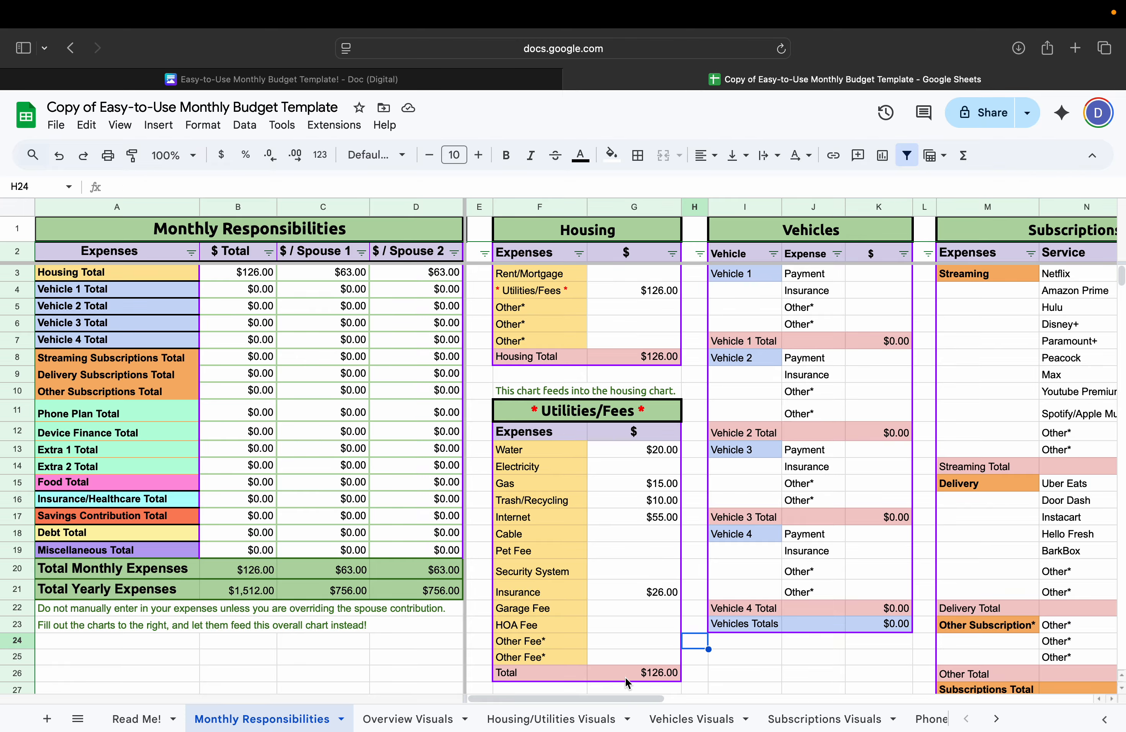
{"action": "left_click", "coordinate": [634, 291]}
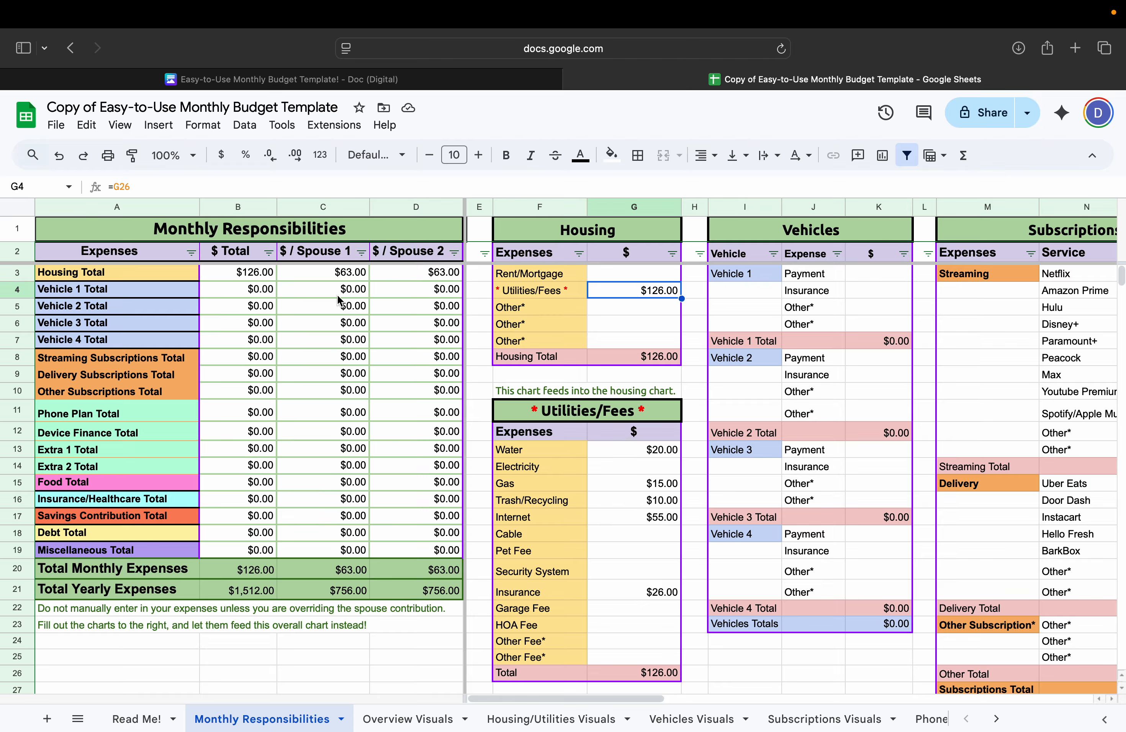
{"action": "left_click", "coordinate": [254, 275]}
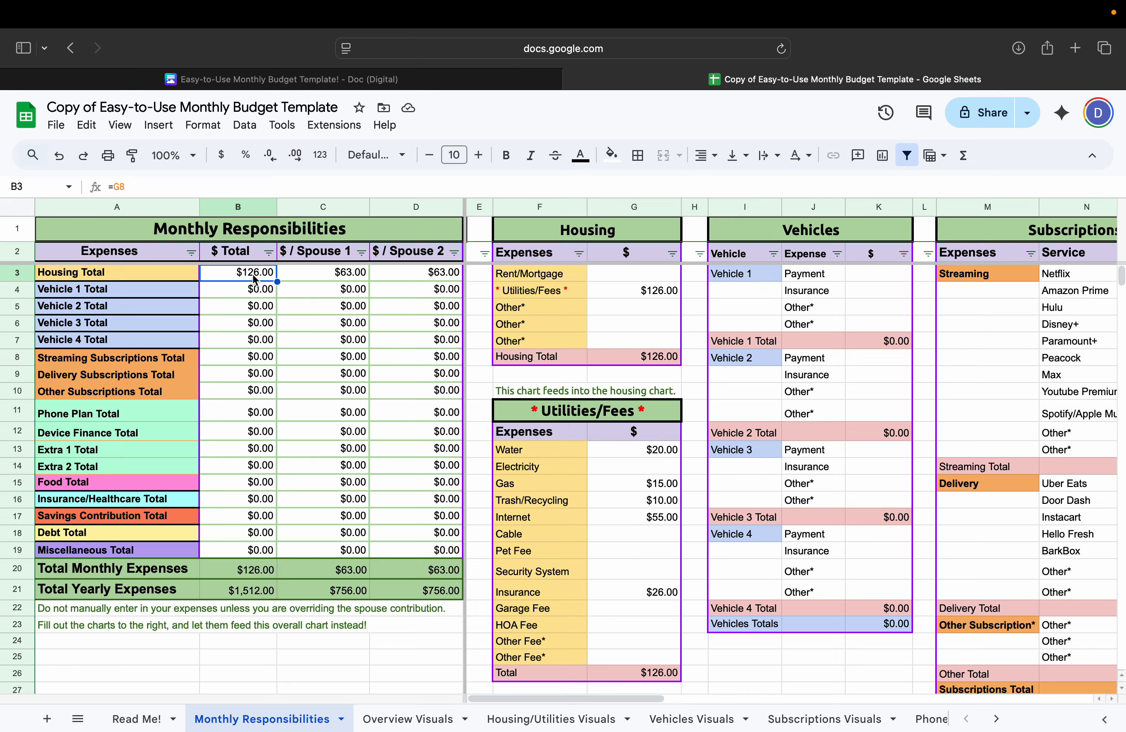
{"action": "left_click", "coordinate": [317, 278]}
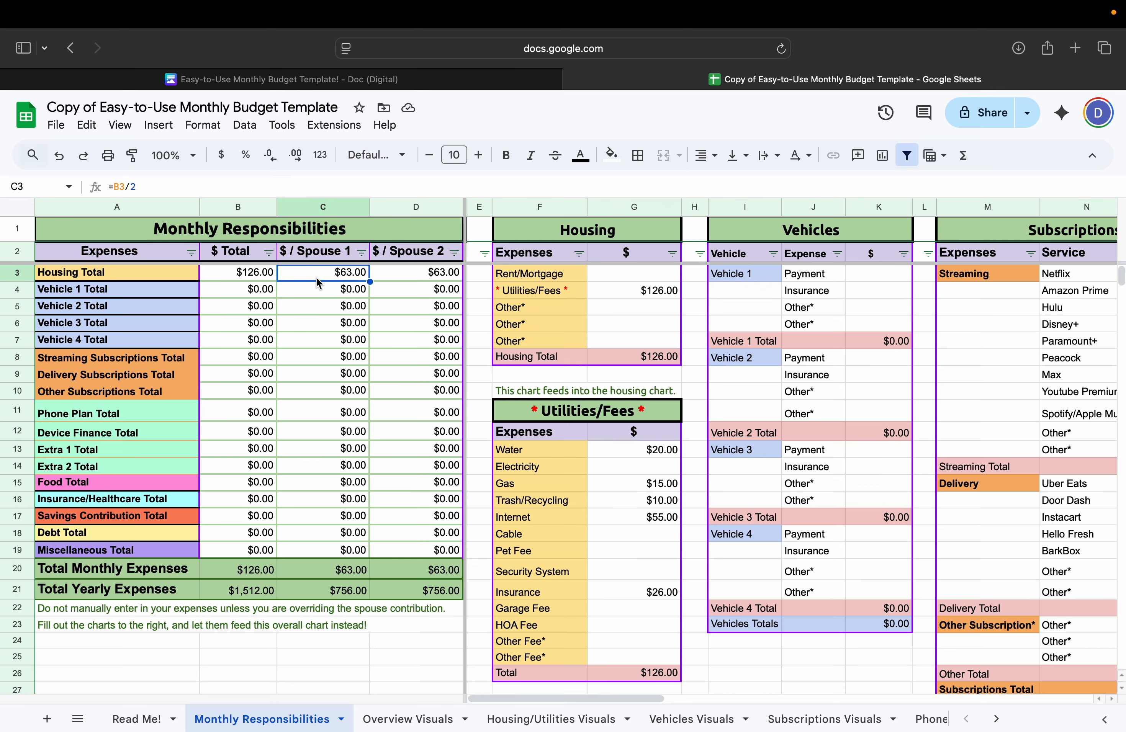
{"action": "left_click", "coordinate": [437, 274]}
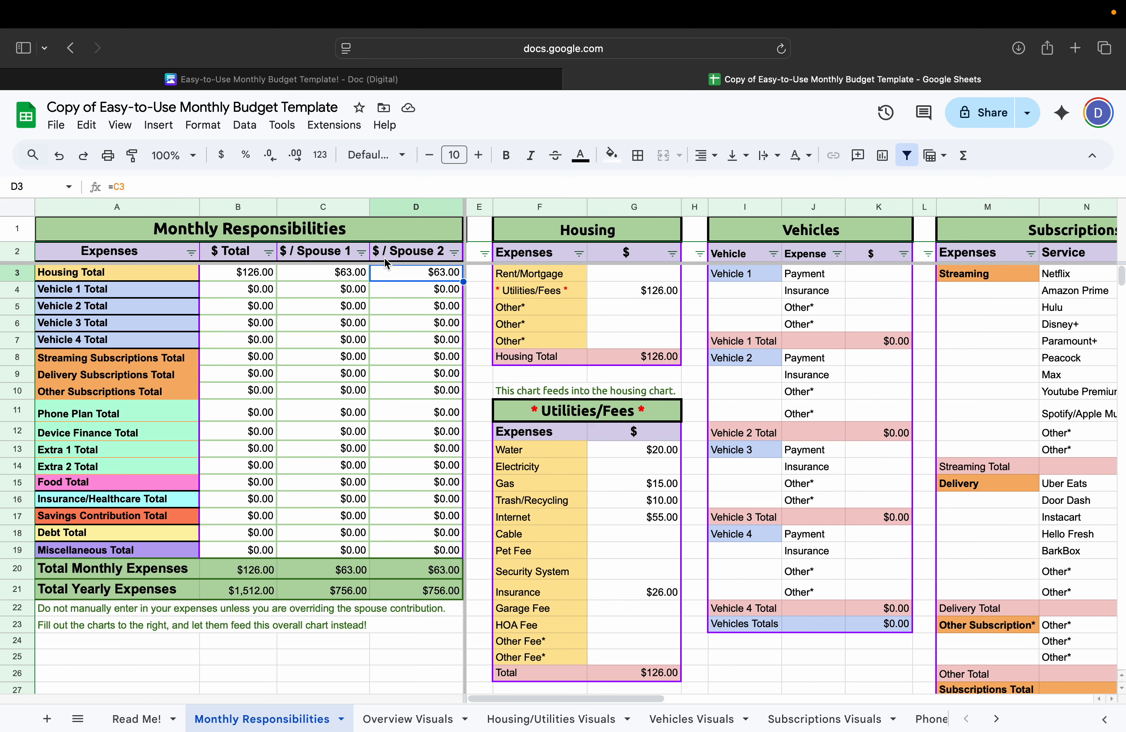
{"action": "left_click", "coordinate": [338, 272]}
{"action": "left_click", "coordinate": [418, 275]}
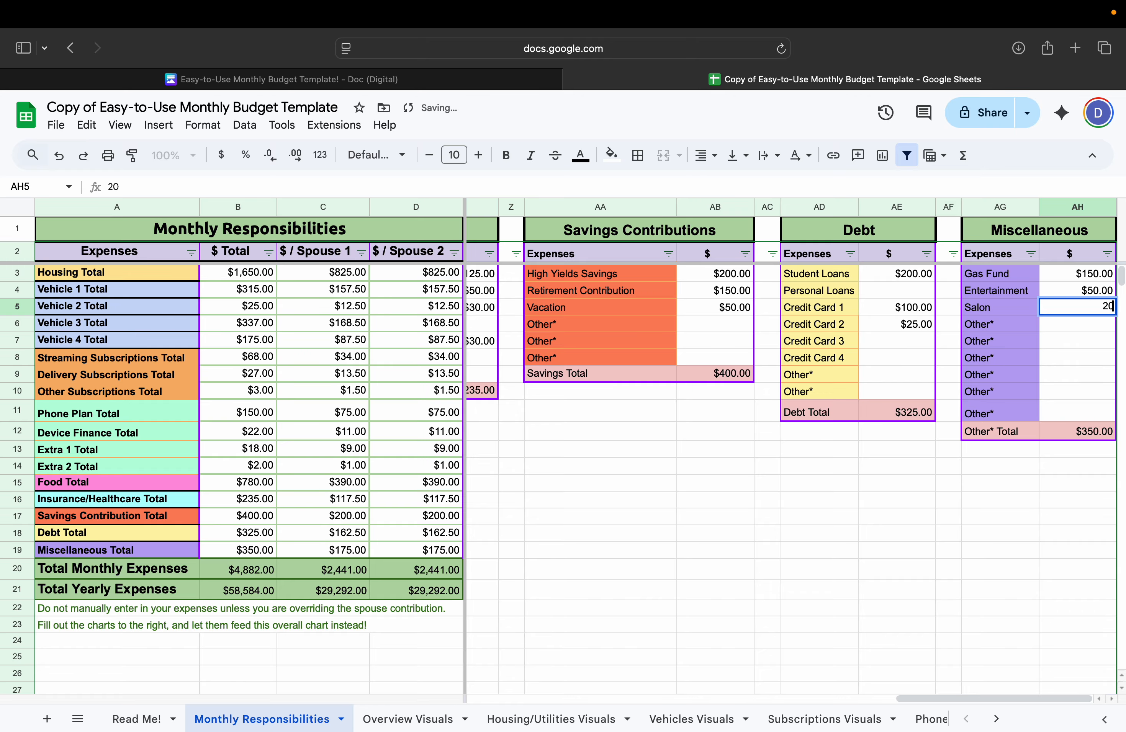
Enter $200 for Salon in the Miscellaneous chart.
{"action": "type", "text": "00"}
{"action": "key", "text": "Return"}
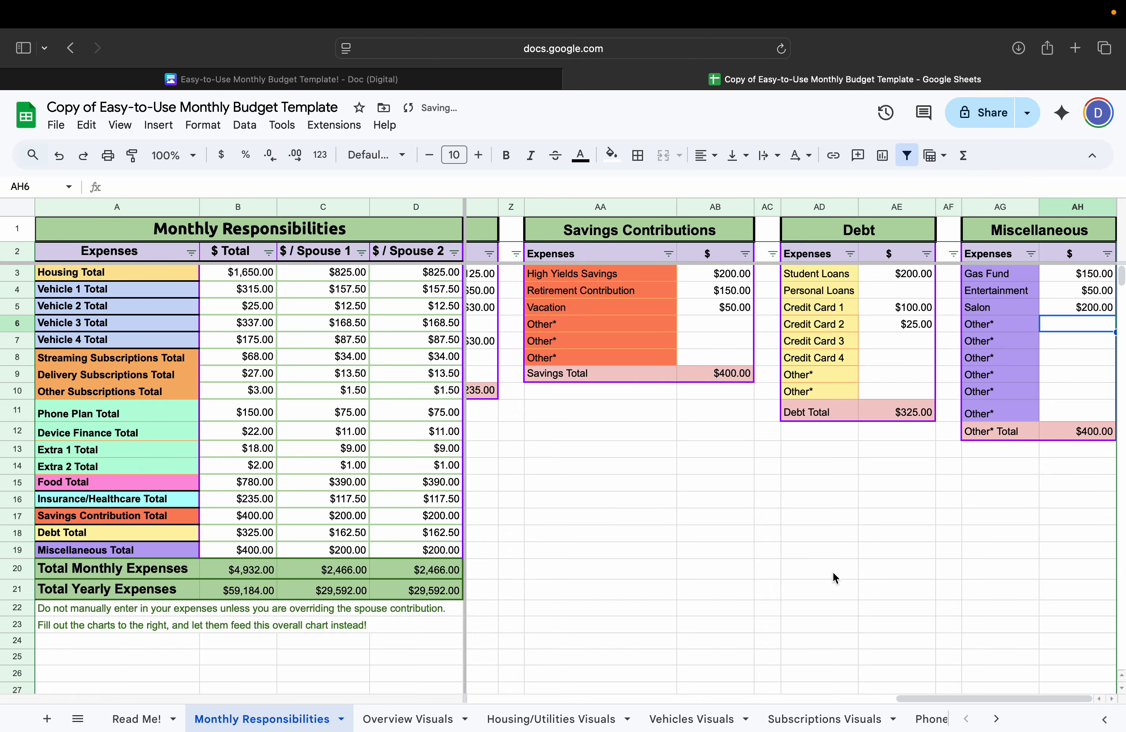
{"action": "left_click", "coordinate": [428, 665]}
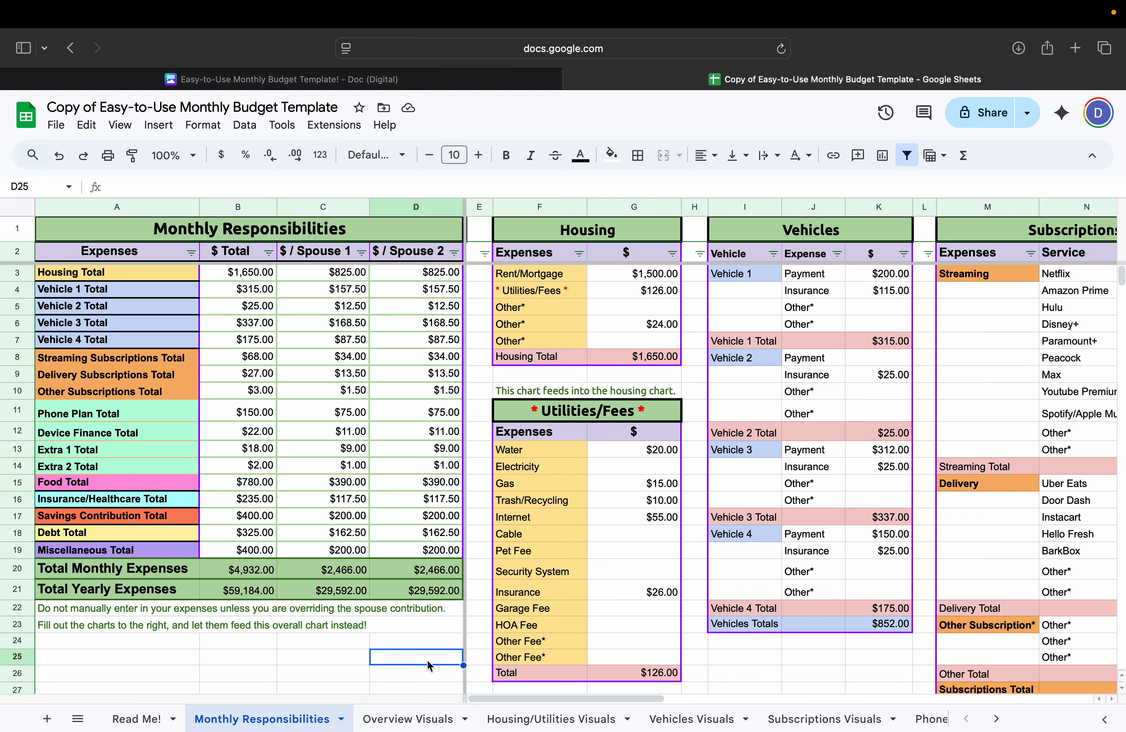
Inspect the total and spouse share formulas in the Food Total row and Spouse 1's share of Extra 2 Total.
{"action": "left_click", "coordinate": [431, 485]}
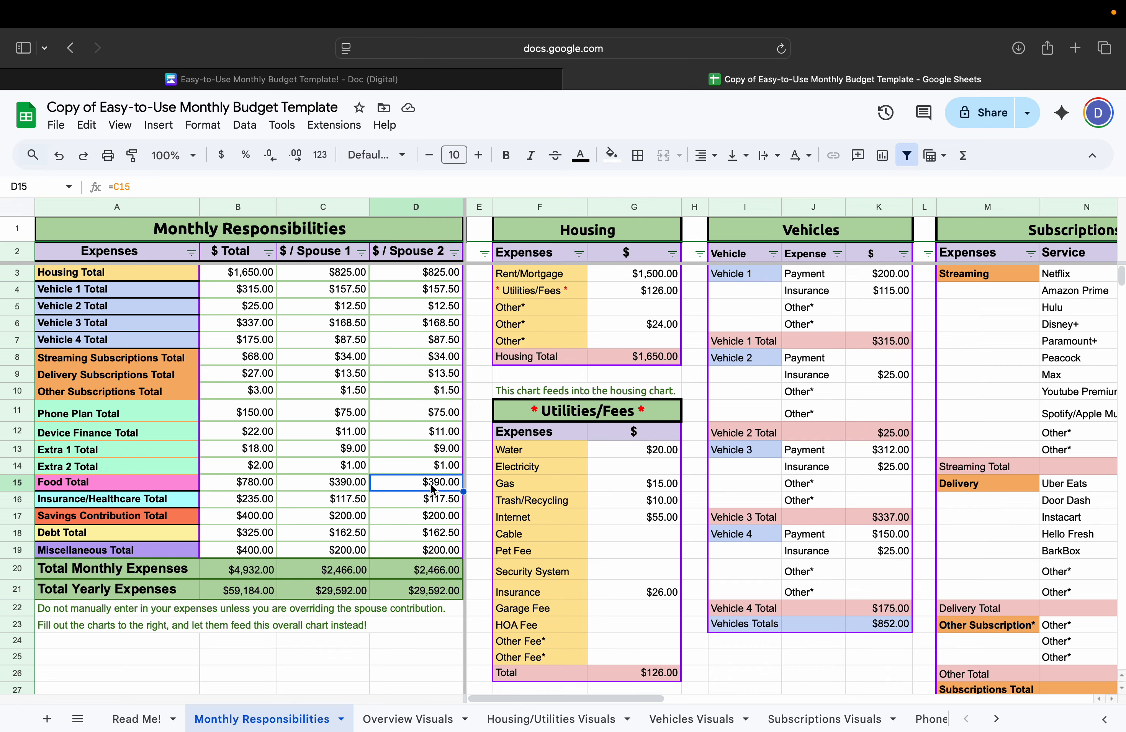
{"action": "left_click", "coordinate": [329, 484]}
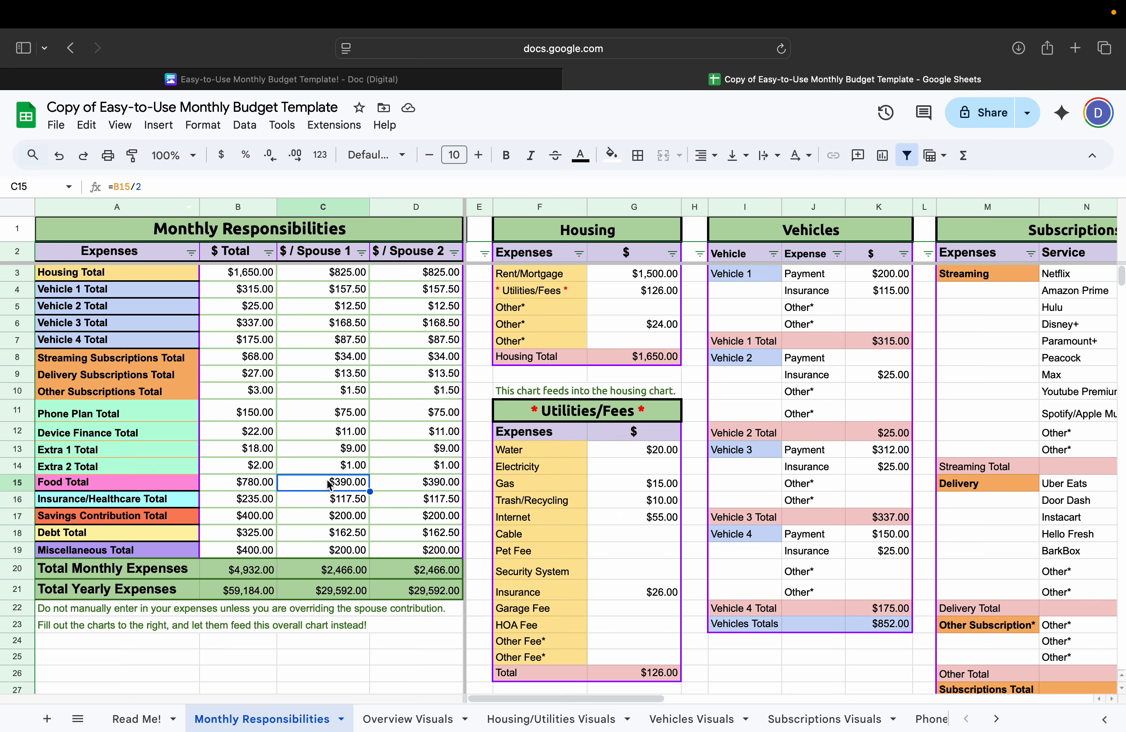
{"action": "left_click", "coordinate": [261, 481]}
{"action": "left_click", "coordinate": [352, 472]}
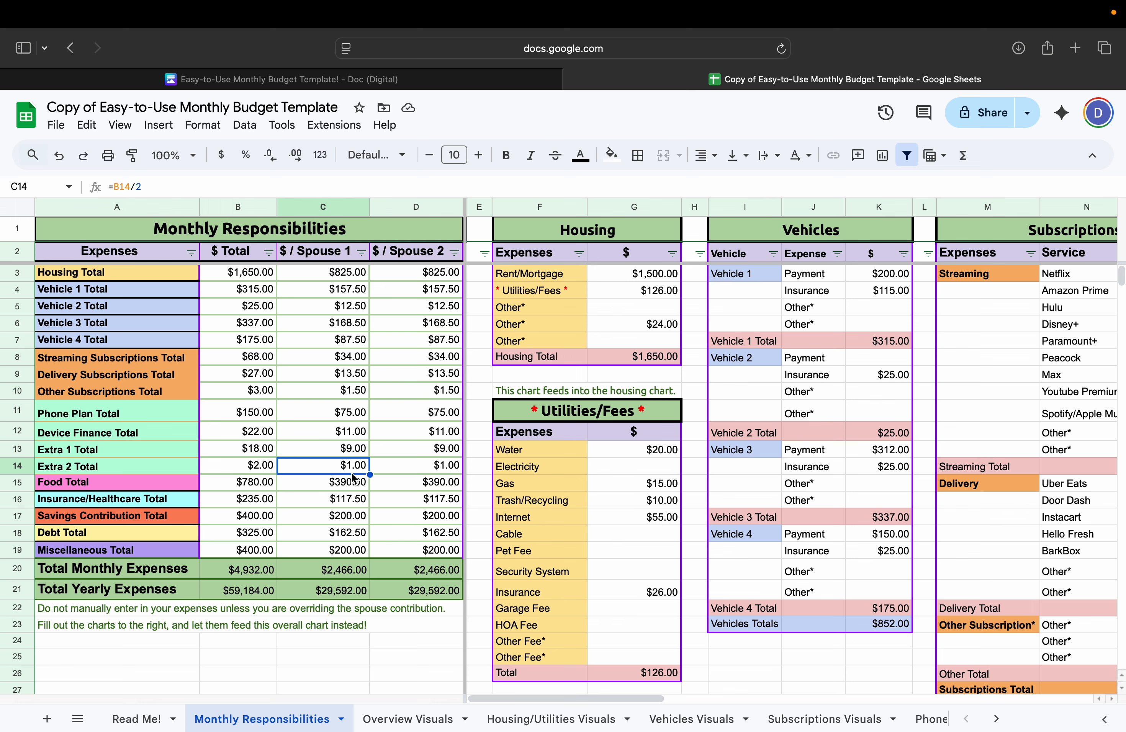
{"action": "left_click", "coordinate": [445, 670]}
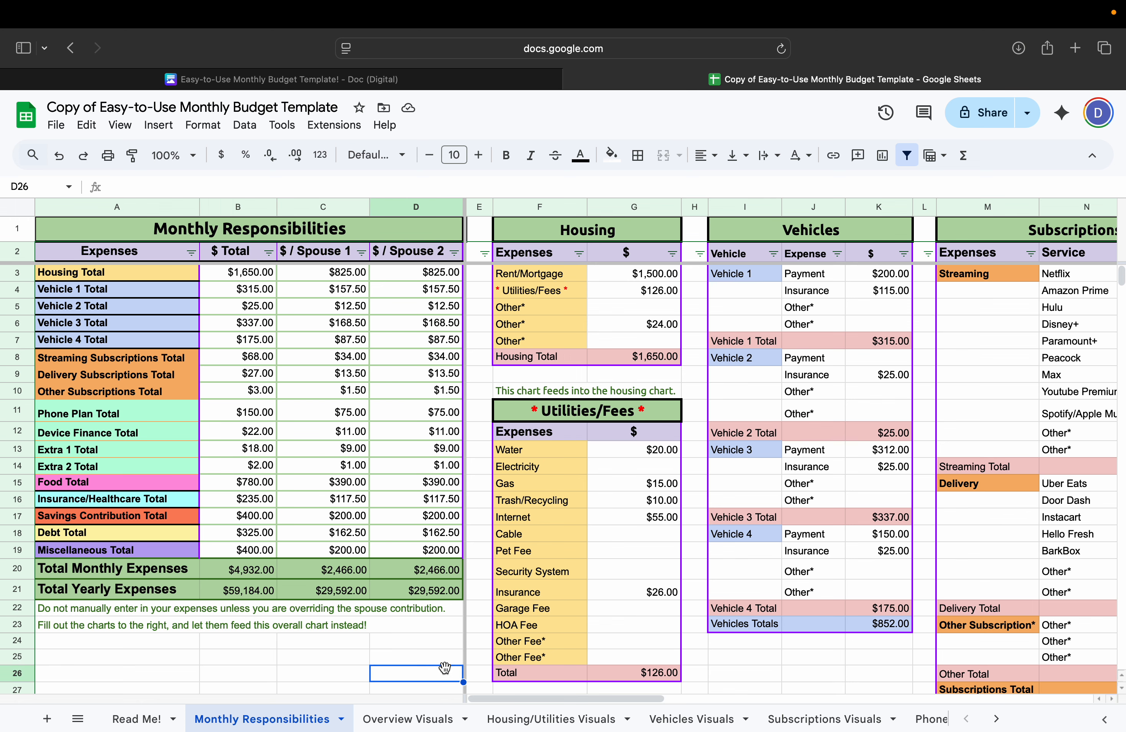
Examine Spouse 2's Total Monthly Expenses formula and the overall Total Yearly Expenses formula in the Monthly Responsibilities chart.
{"action": "left_click", "coordinate": [347, 551]}
{"action": "left_click", "coordinate": [395, 569]}
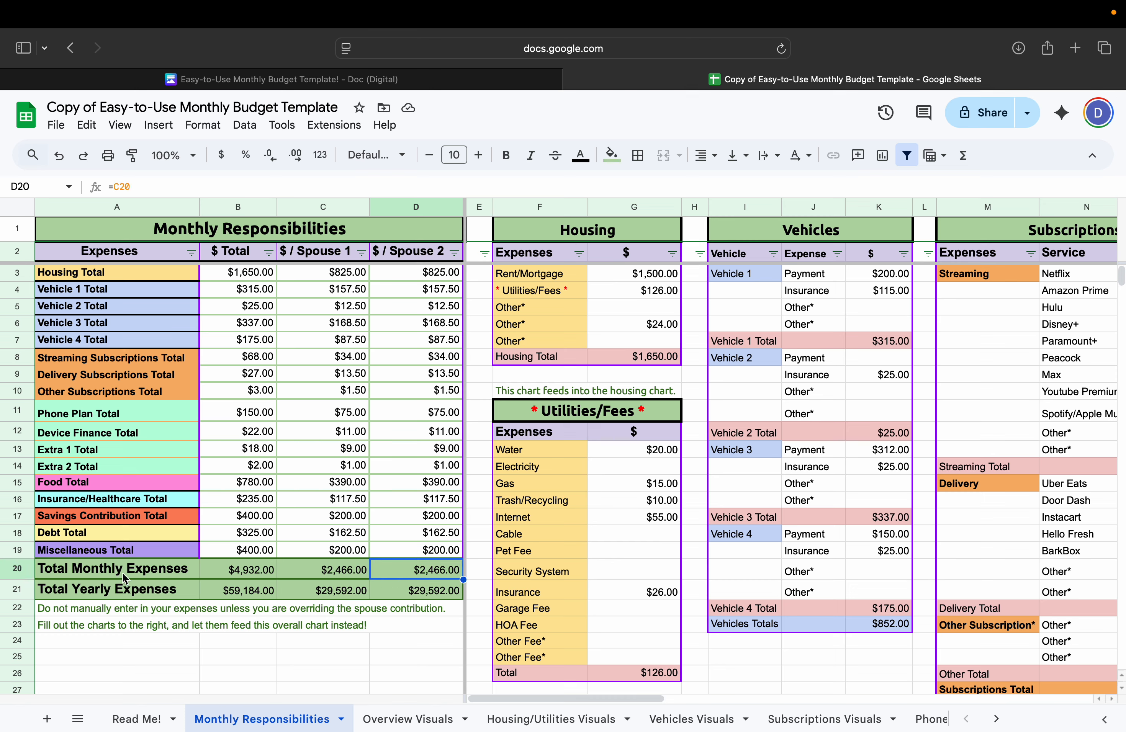
{"action": "left_click", "coordinate": [180, 593]}
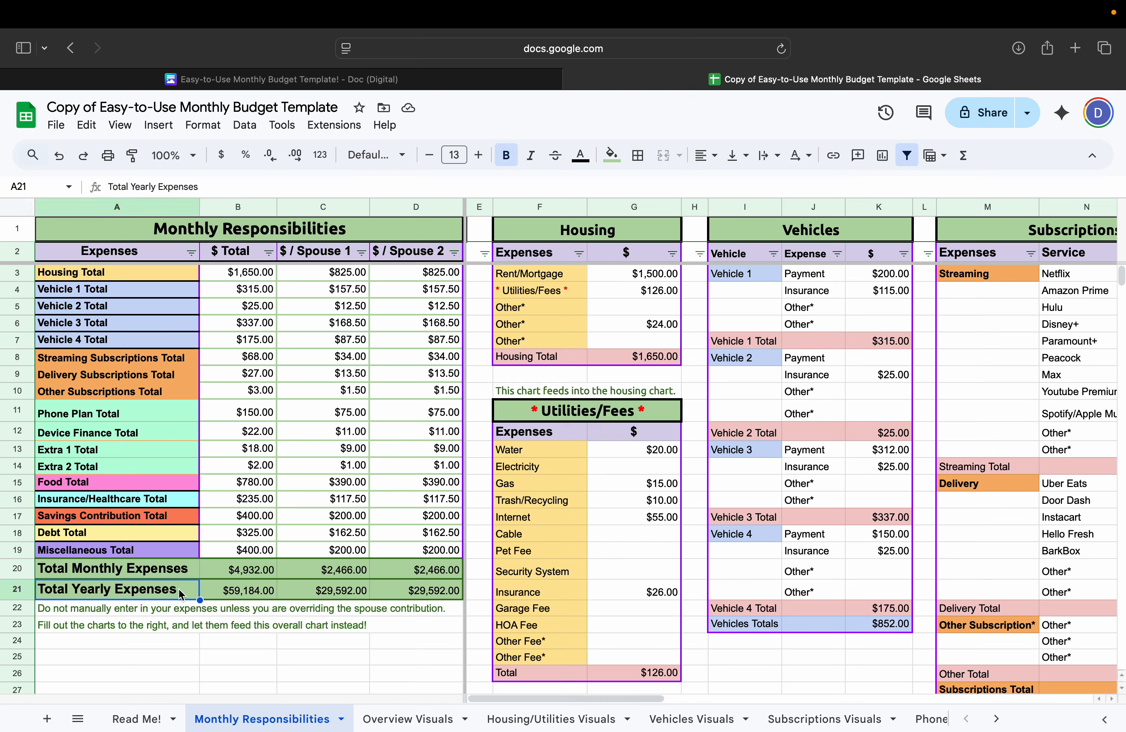
{"action": "left_click", "coordinate": [229, 593]}
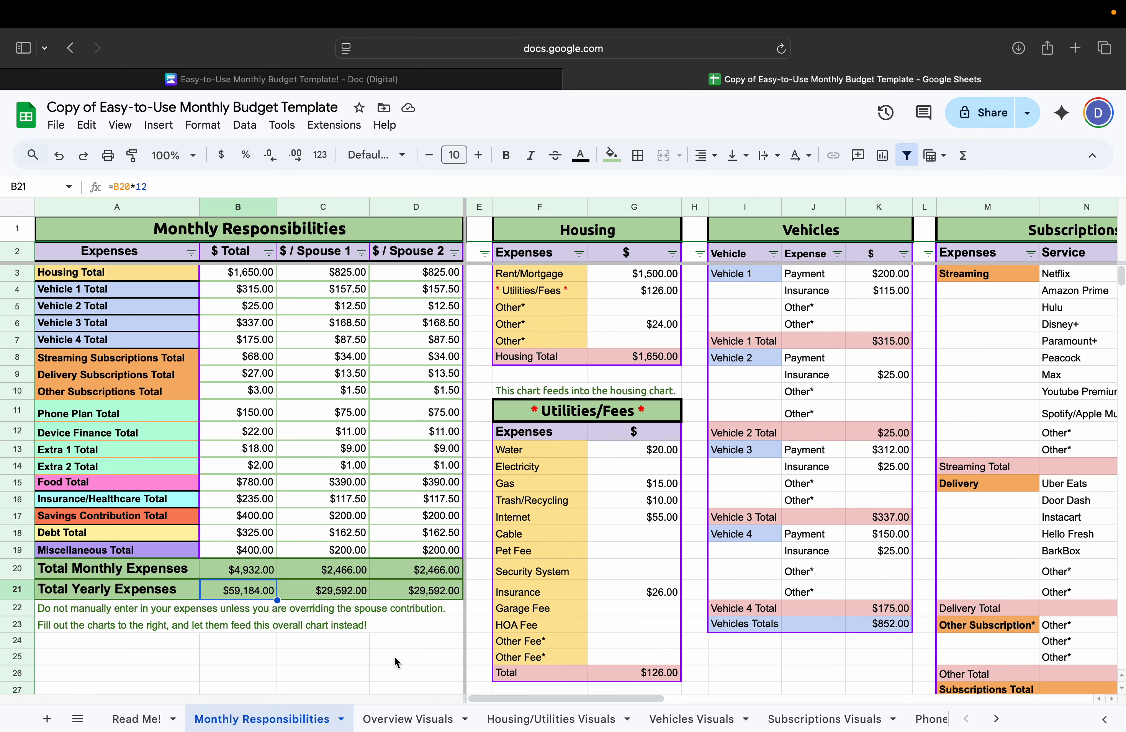
View the Monthly Responsibilities pie chart and bar graph on the Overview Visuals sheet, selecting each to inspect its amounts.
{"action": "left_click", "coordinate": [406, 719]}
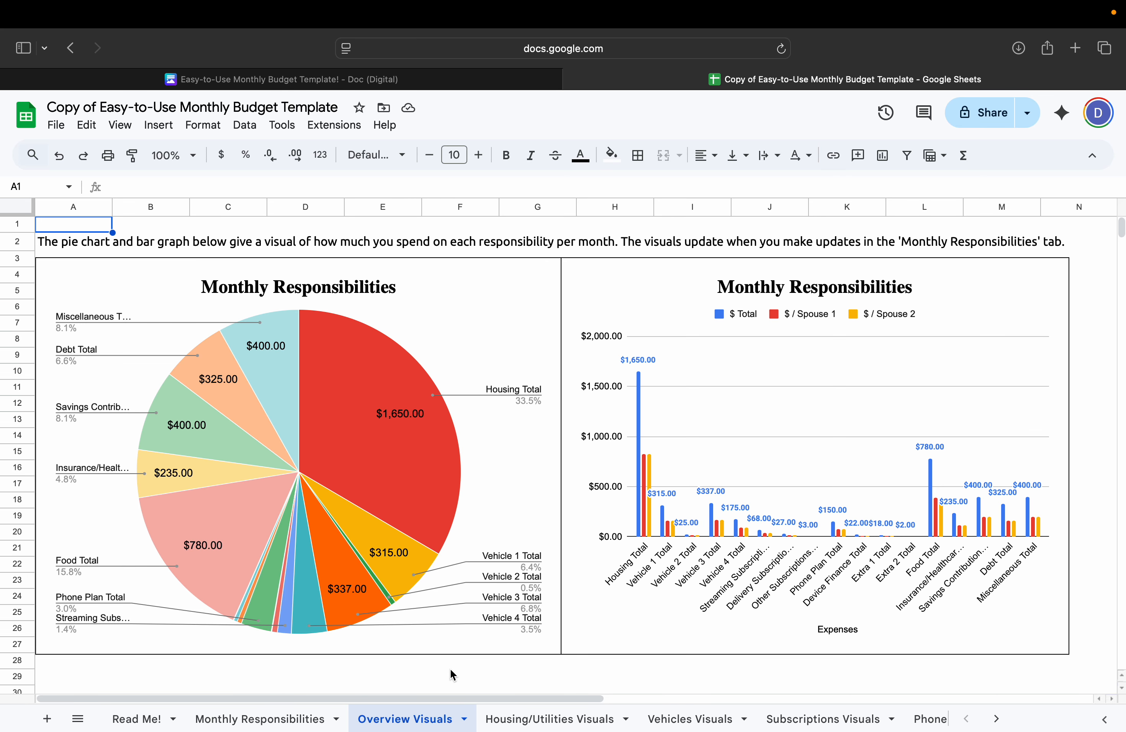
{"action": "left_click", "coordinate": [532, 498]}
{"action": "mouse_move", "coordinate": [395, 473]}
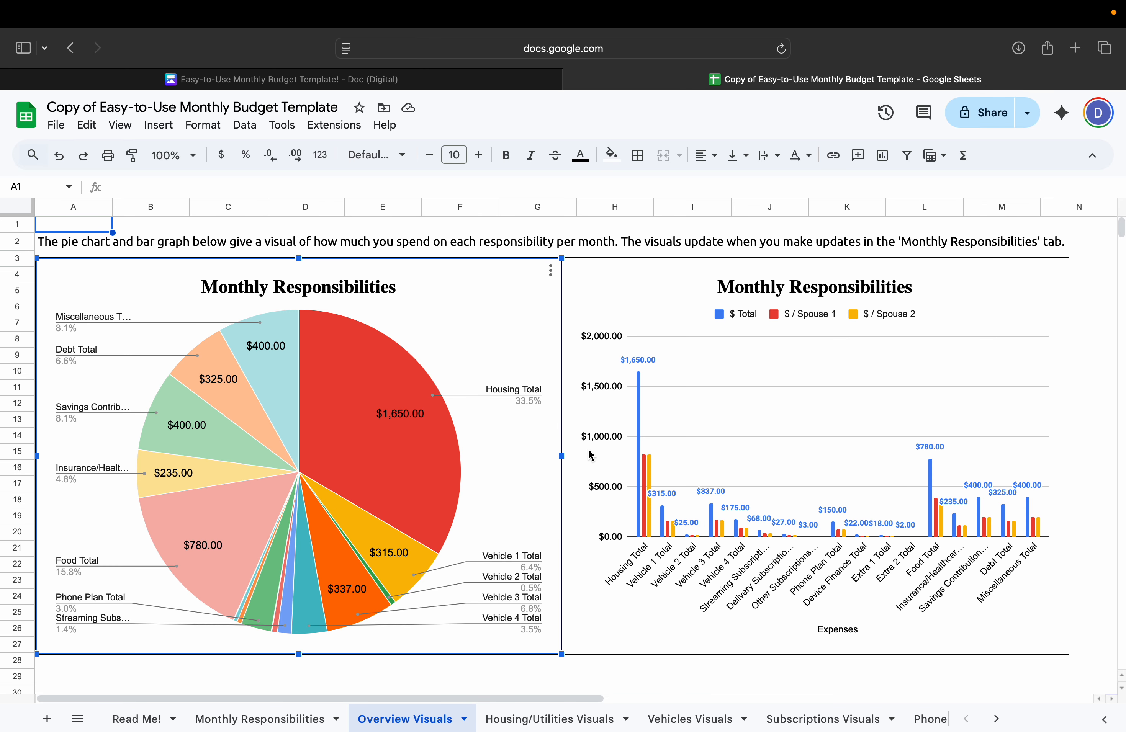
{"action": "left_click", "coordinate": [588, 513]}
{"action": "mouse_move", "coordinate": [640, 442]}
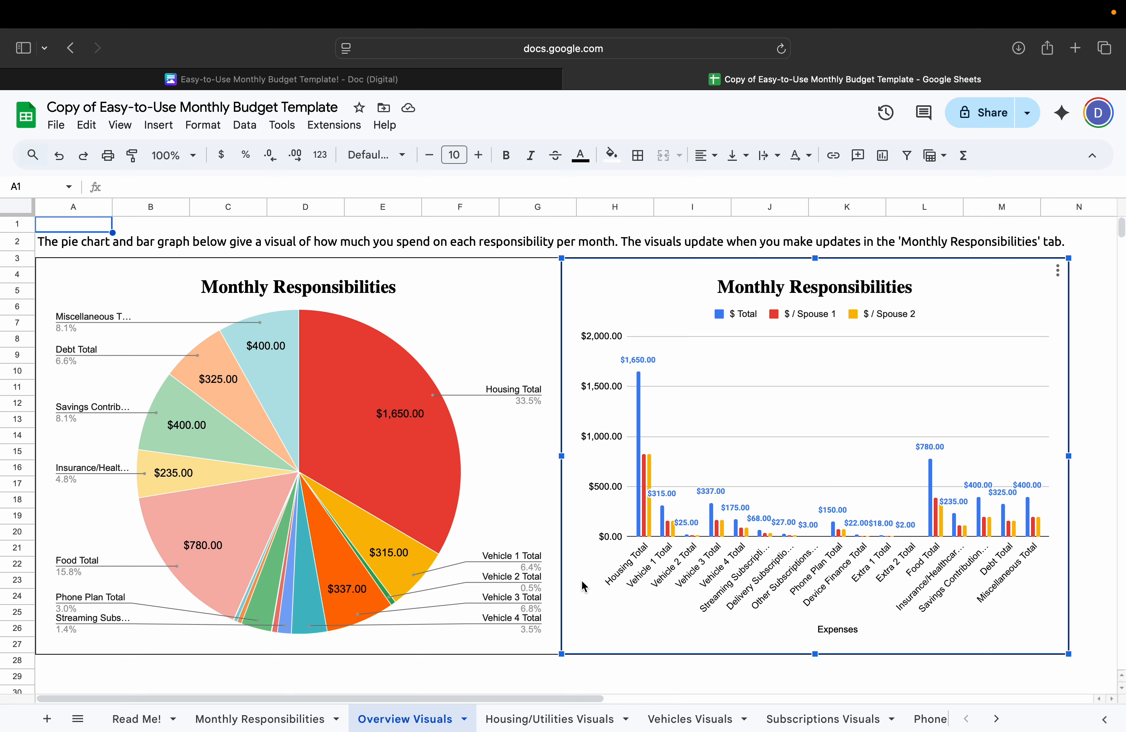
Look over the housing and utilities pie charts and bar graphs on the Housing/Utilities Visuals sheet.
{"action": "left_click", "coordinate": [540, 720]}
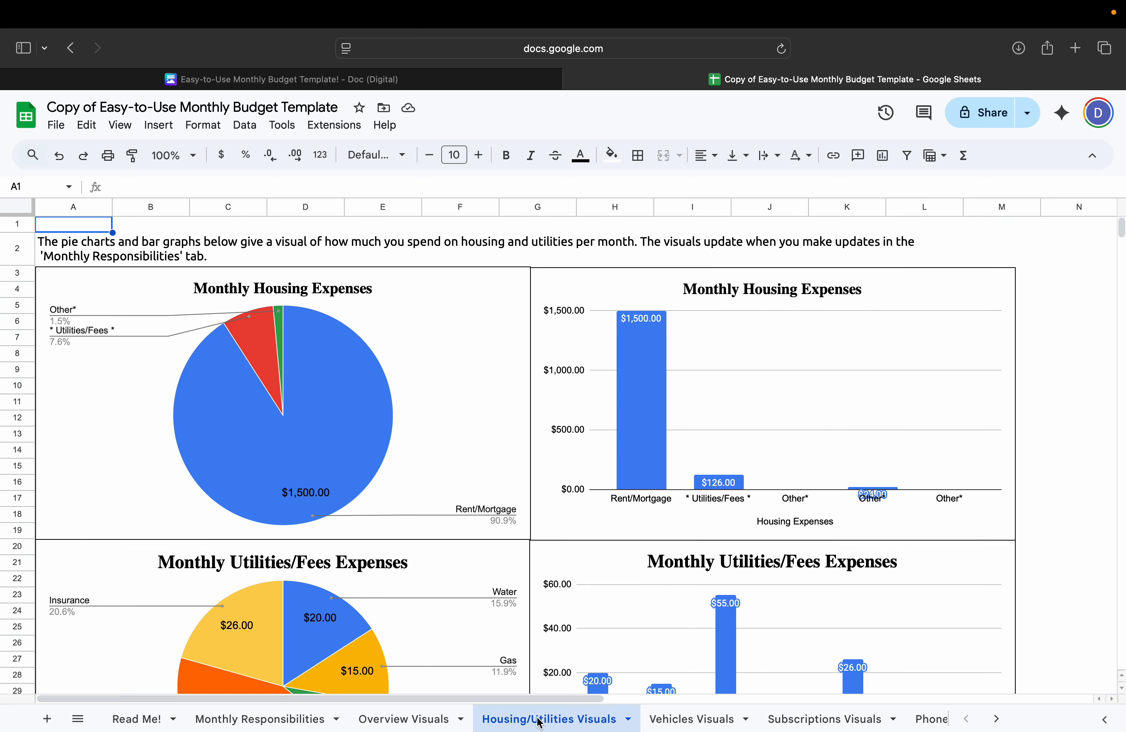
{"action": "left_click", "coordinate": [1069, 412]}
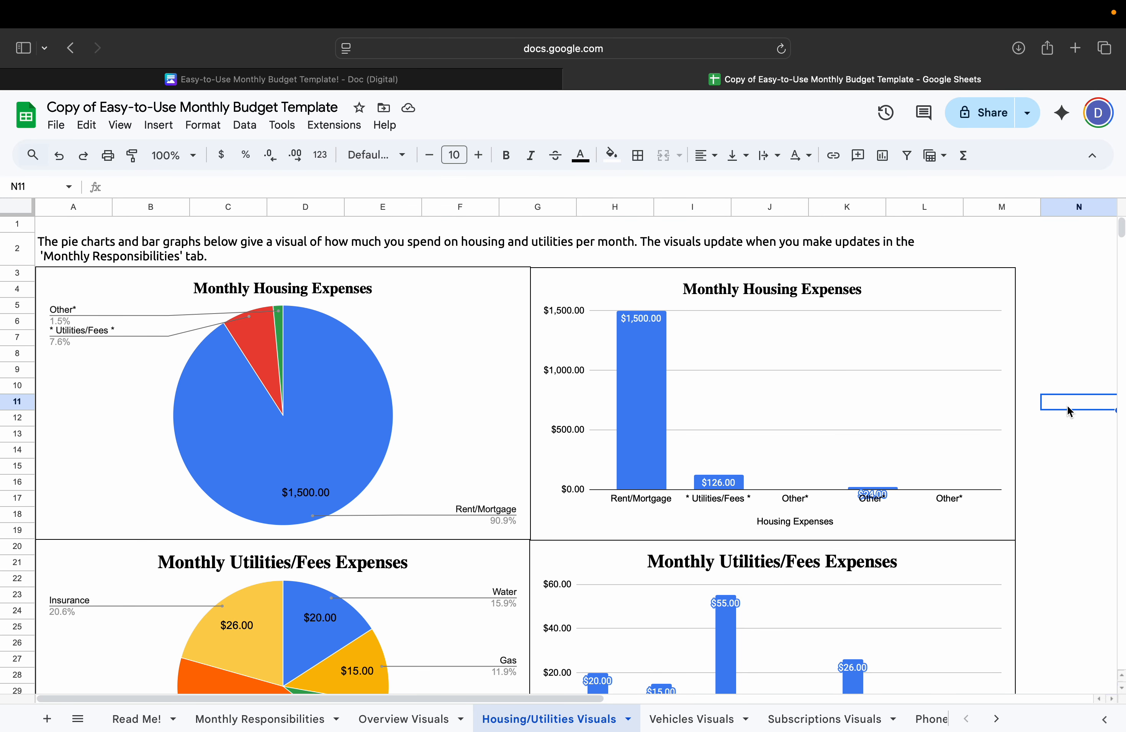
{"action": "scroll", "coordinate": [1068, 410], "scroll_direction": "down", "scroll_amount": 5}
{"action": "scroll", "coordinate": [1068, 410], "scroll_direction": "up", "scroll_amount": 5}
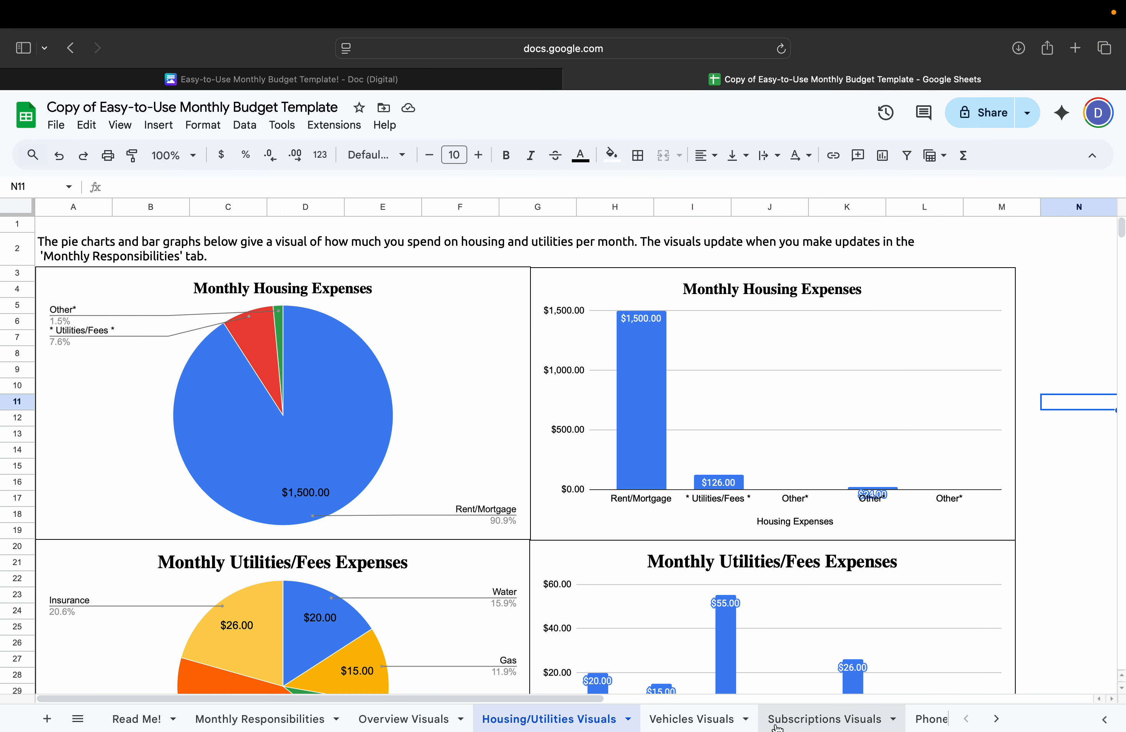
Look over the pie charts and bar graphs on the Vehicles Visuals sheet and the full Subscriptions Visuals sheet.
{"action": "left_click", "coordinate": [724, 722]}
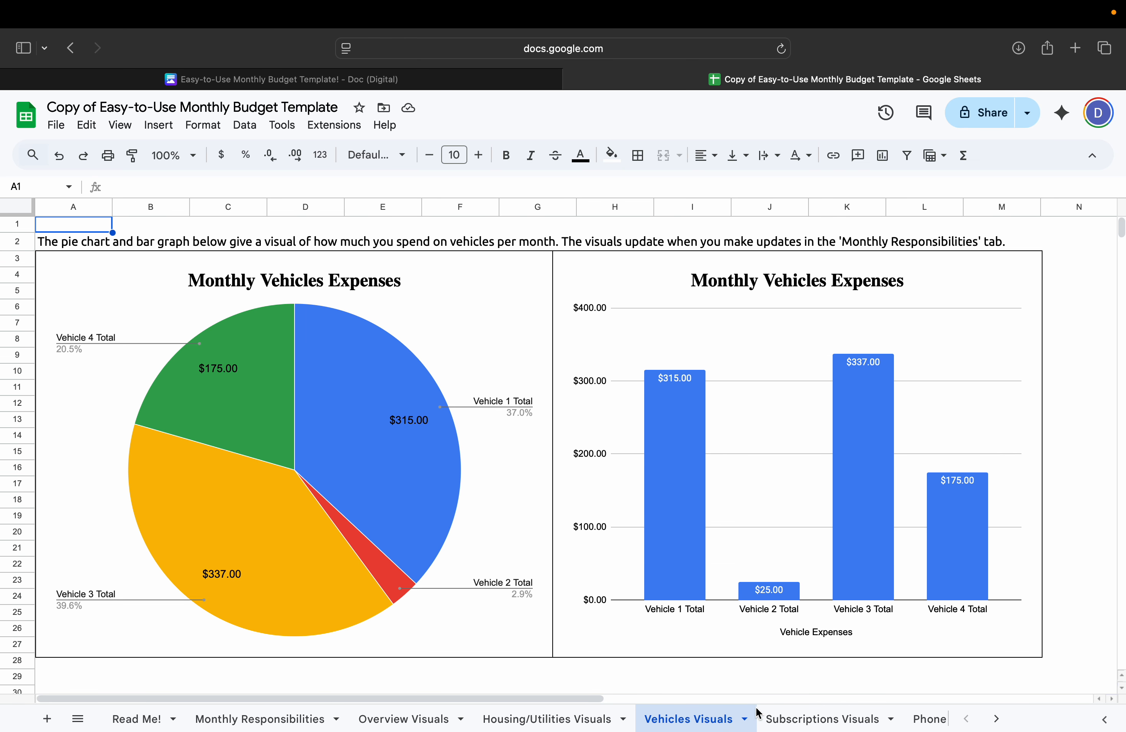
{"action": "left_click", "coordinate": [785, 718]}
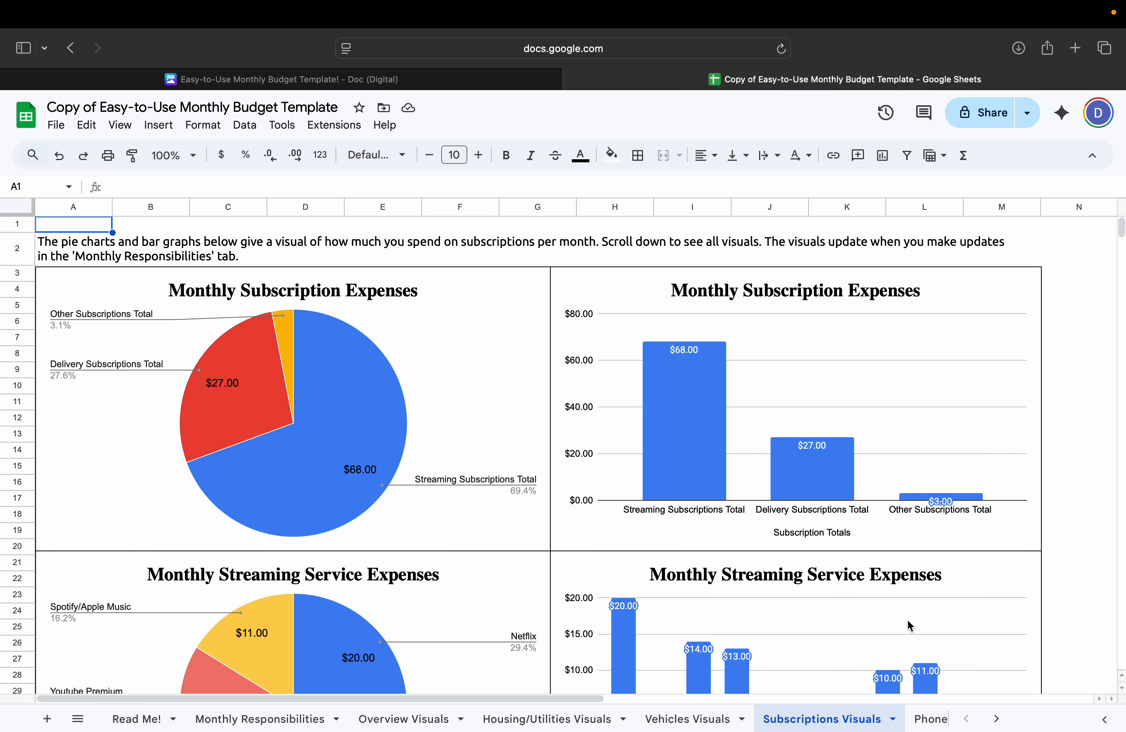
{"action": "scroll", "coordinate": [906, 619], "scroll_direction": "down", "scroll_amount": 15}
{"action": "scroll", "coordinate": [907, 619], "scroll_direction": "down", "scroll_amount": 2}
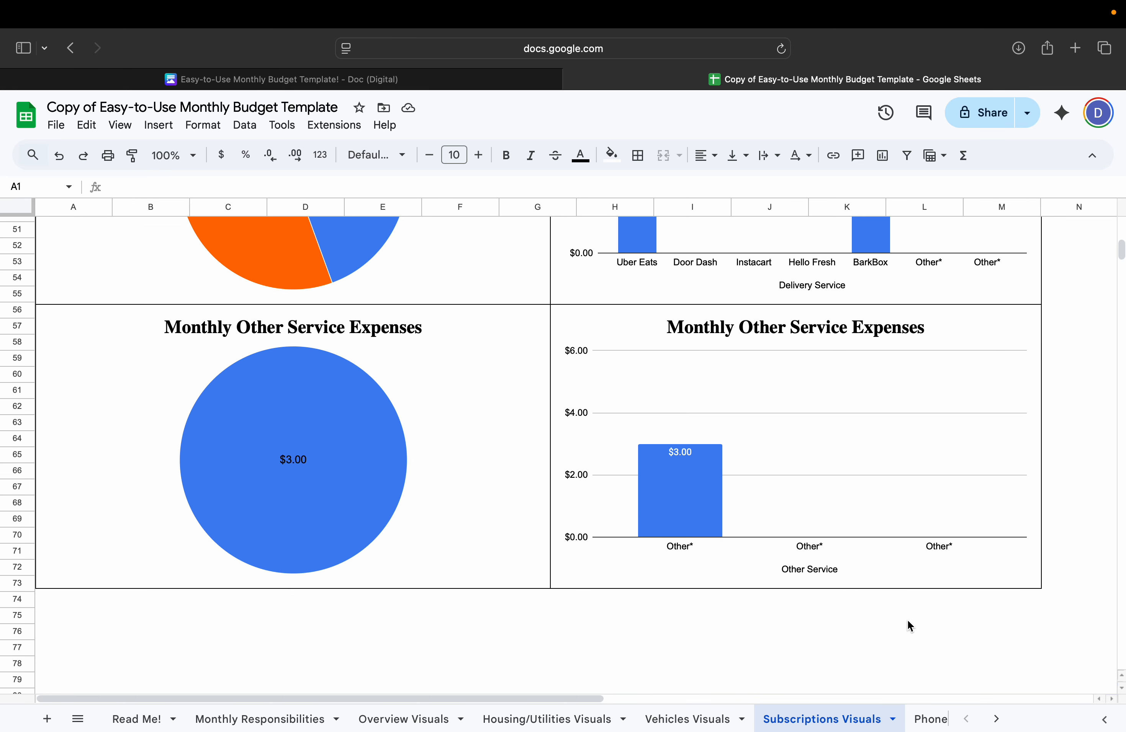
Look over the Phones Visuals sheet from the overall phone charts down to Monthly Extra 2 Expenses.
{"action": "left_click", "coordinate": [998, 719]}
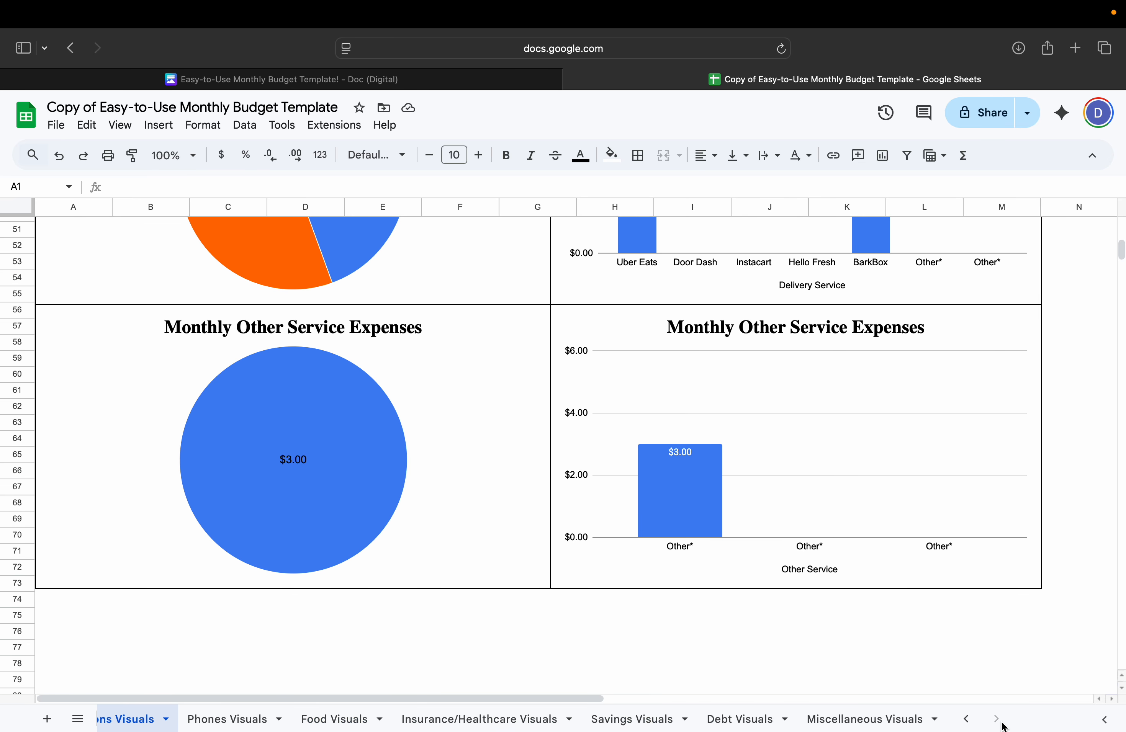
{"action": "left_click", "coordinate": [215, 717]}
{"action": "scroll", "coordinate": [448, 577], "scroll_direction": "down", "scroll_amount": 10}
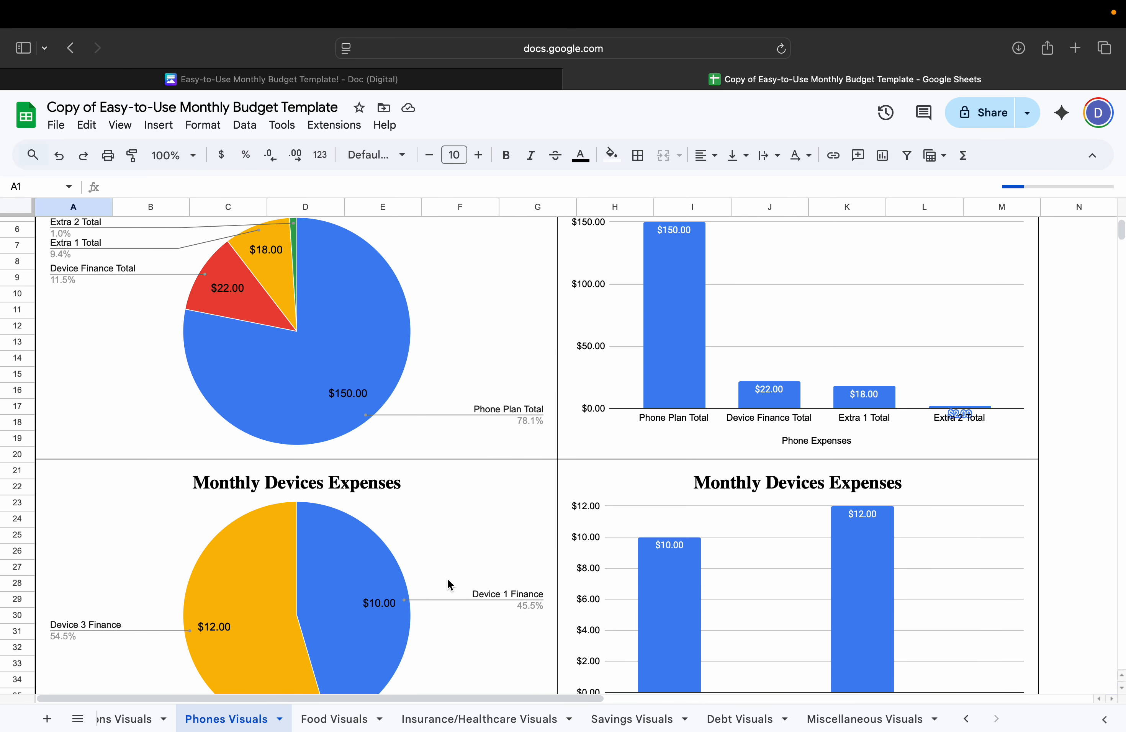
{"action": "scroll", "coordinate": [451, 585], "scroll_direction": "down", "scroll_amount": 5}
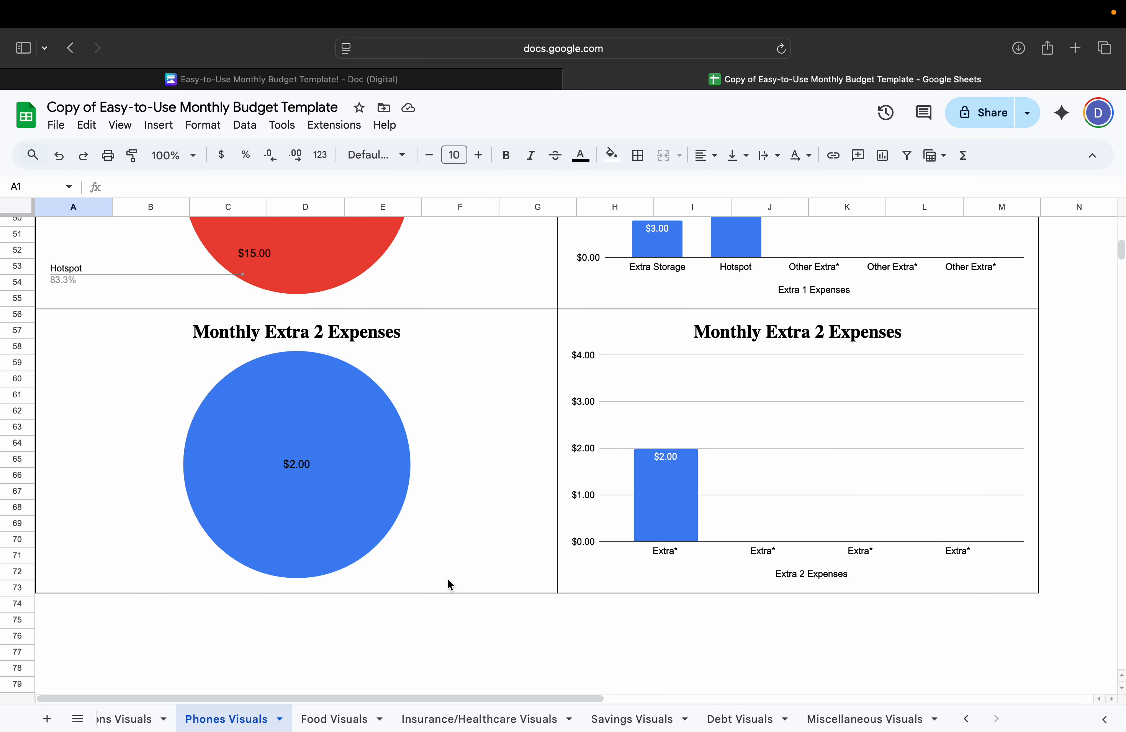
View the charts on the Food, Insurance/Healthcare, Savings, Debt and Miscellaneous Visuals sheets in turn.
{"action": "left_click", "coordinate": [360, 714]}
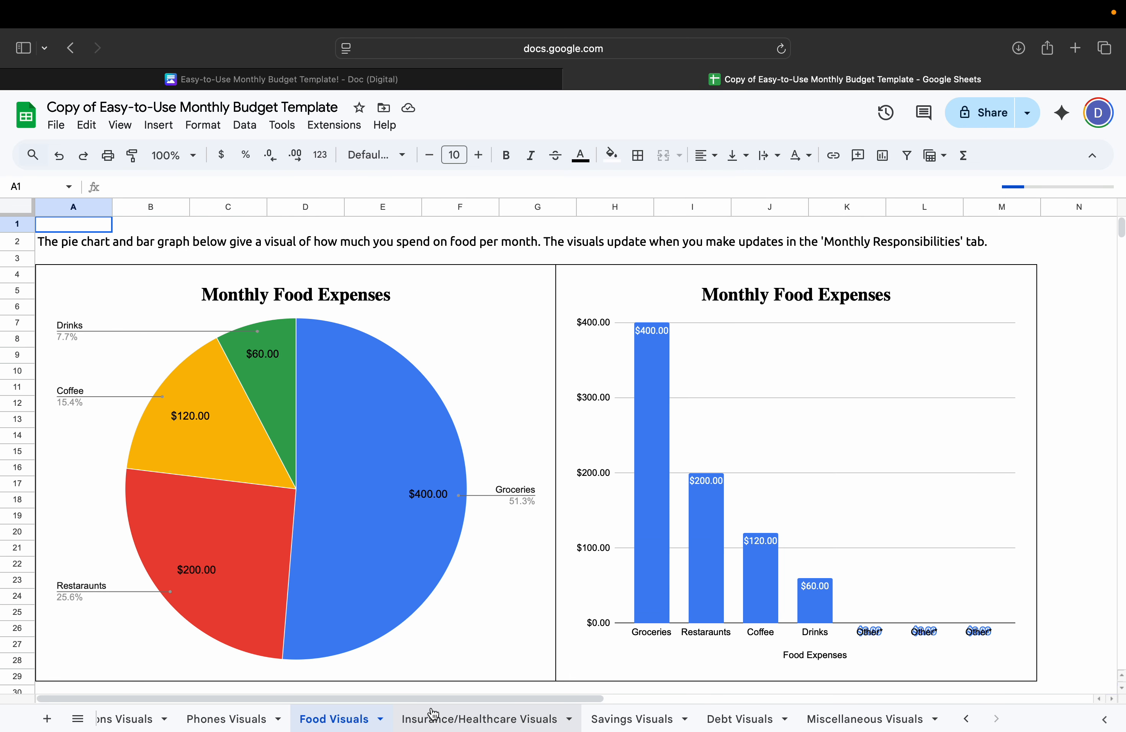
{"action": "left_click", "coordinate": [441, 720]}
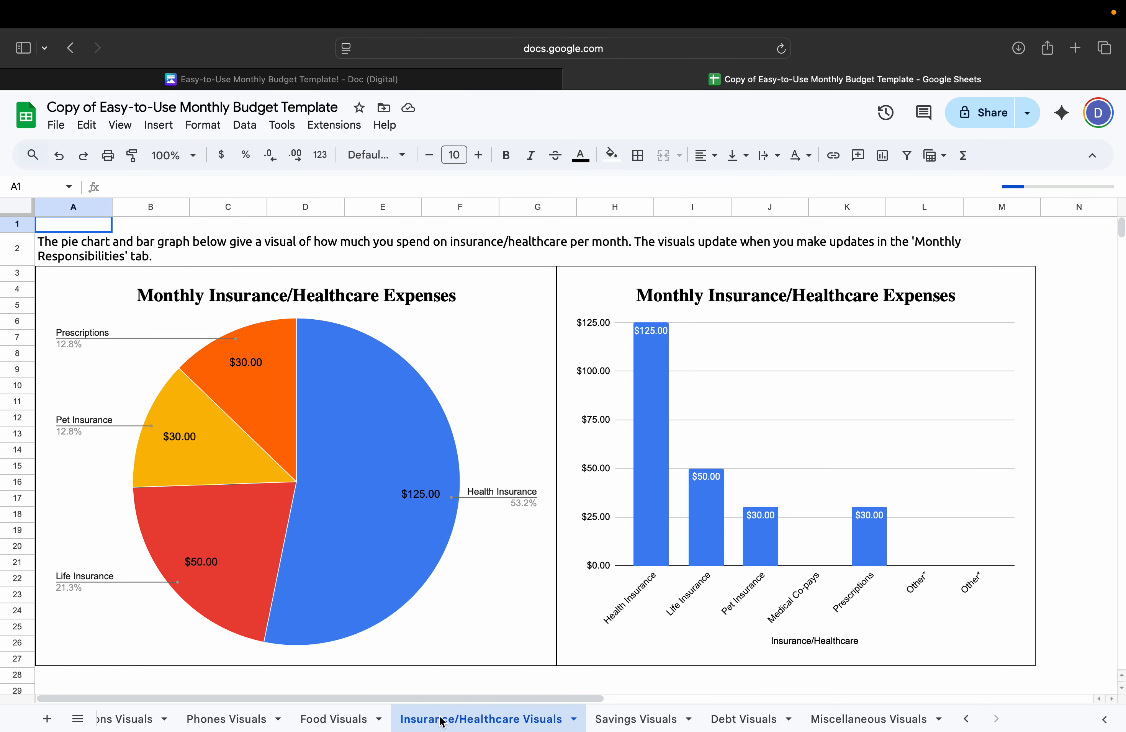
{"action": "left_click", "coordinate": [636, 720]}
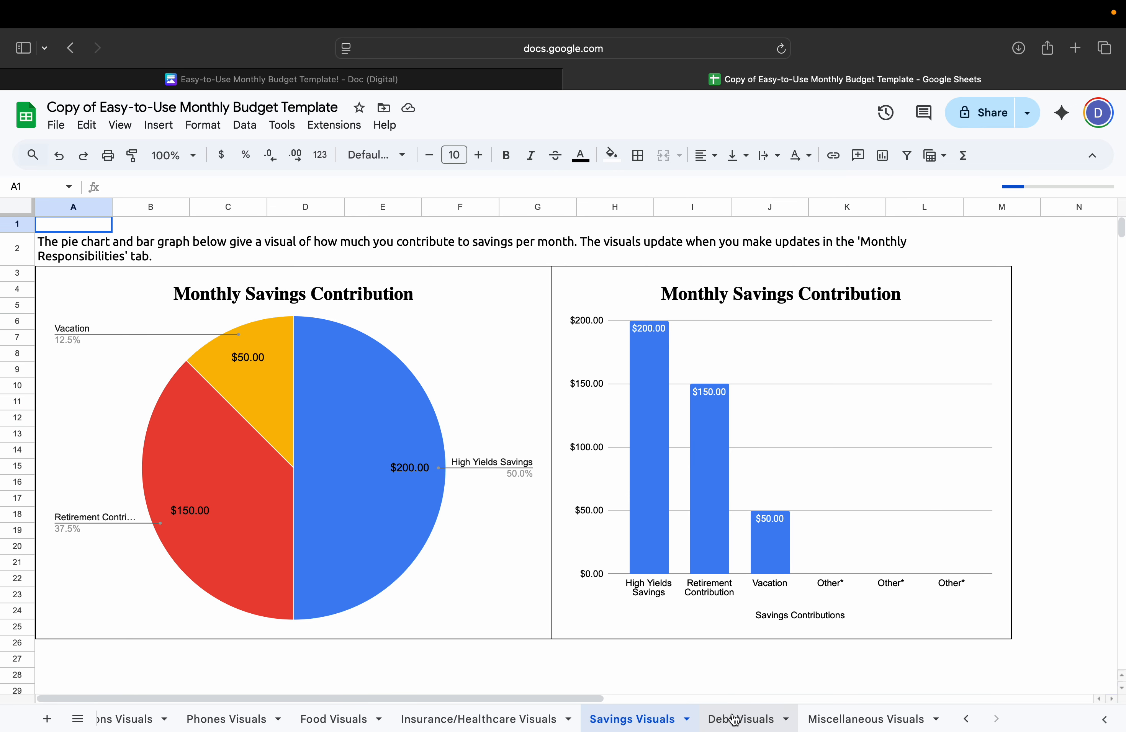
{"action": "left_click", "coordinate": [735, 720]}
{"action": "left_click", "coordinate": [848, 716]}
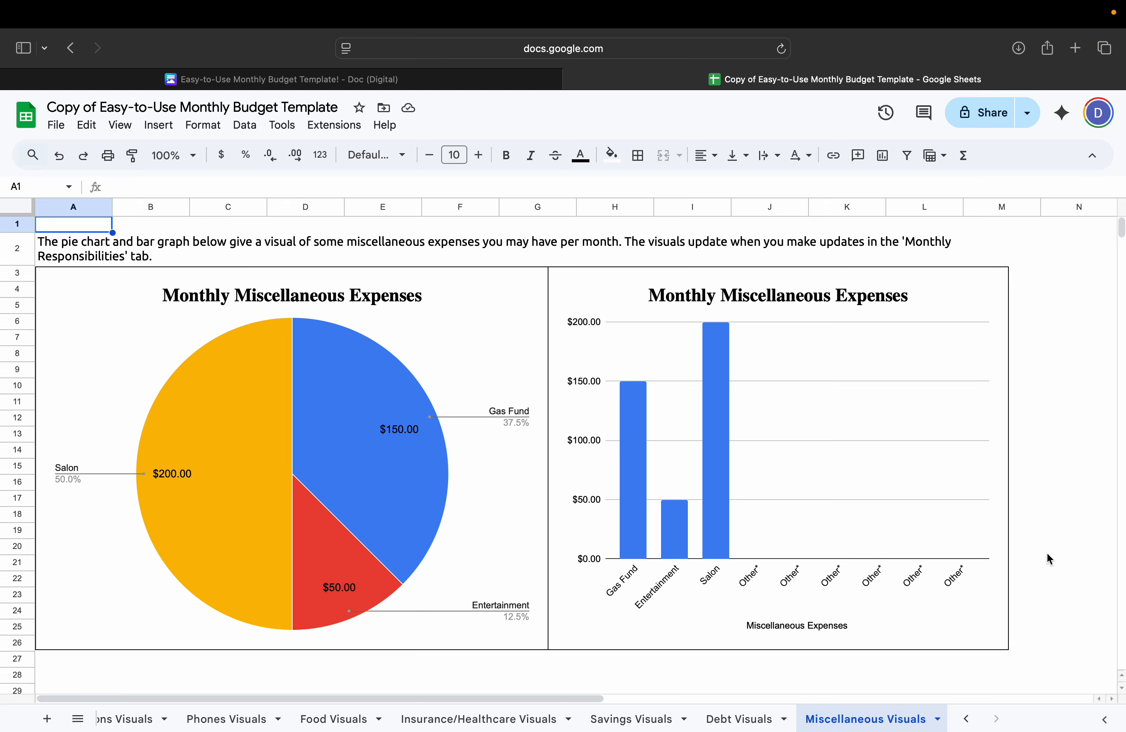
Return to the Food Visuals sheet and inspect the Coffee slice of the Monthly Food Expenses pie chart.
{"action": "left_click", "coordinate": [335, 719]}
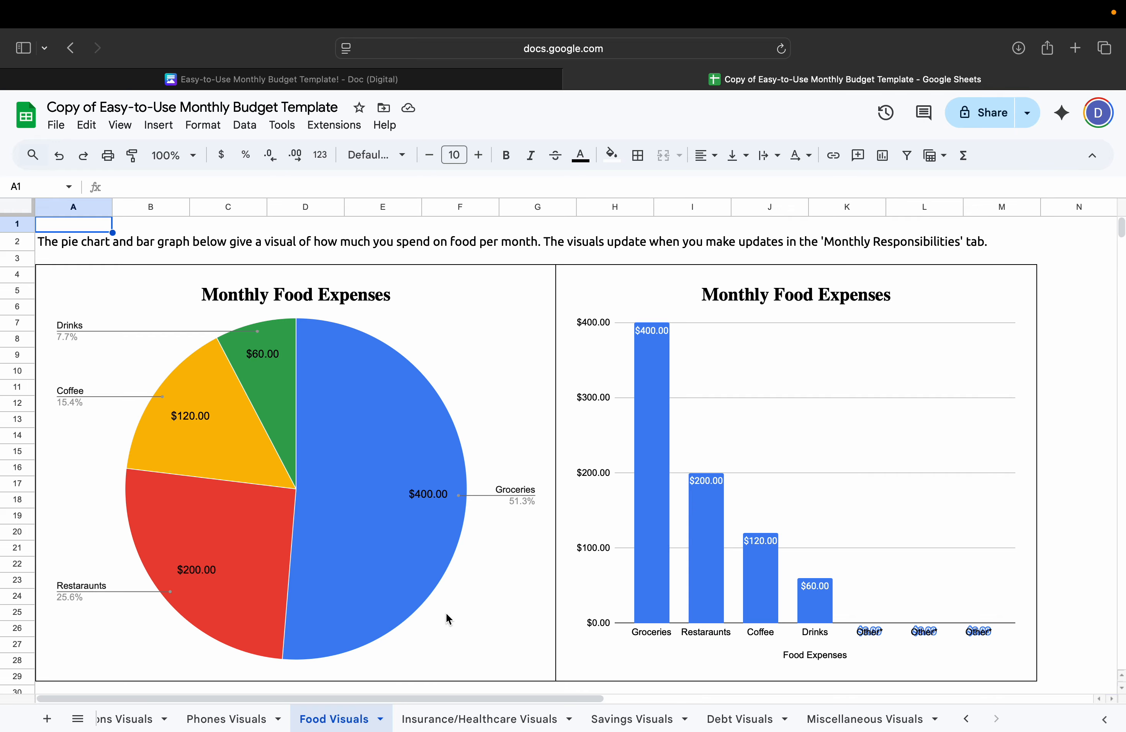
{"action": "left_click", "coordinate": [225, 456]}
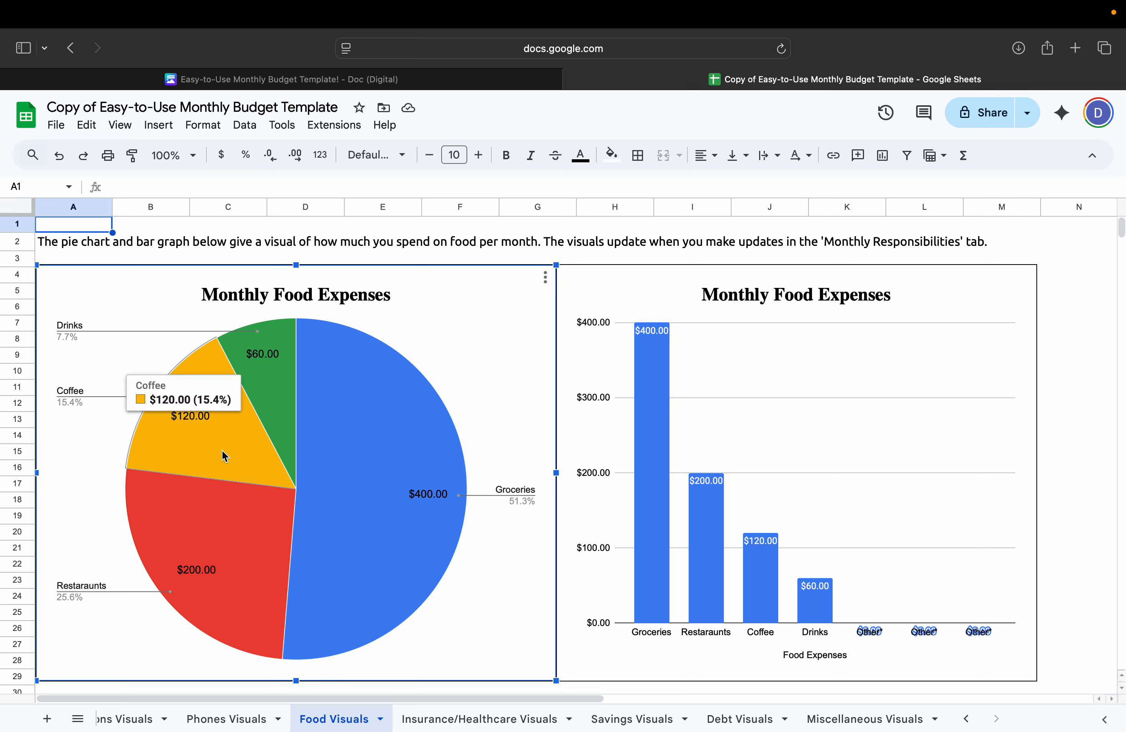
Return to the Monthly Responsibilities sheet and inspect the Utilities/Fees amount formula in the Housing chart.
{"action": "left_click", "coordinate": [968, 719]}
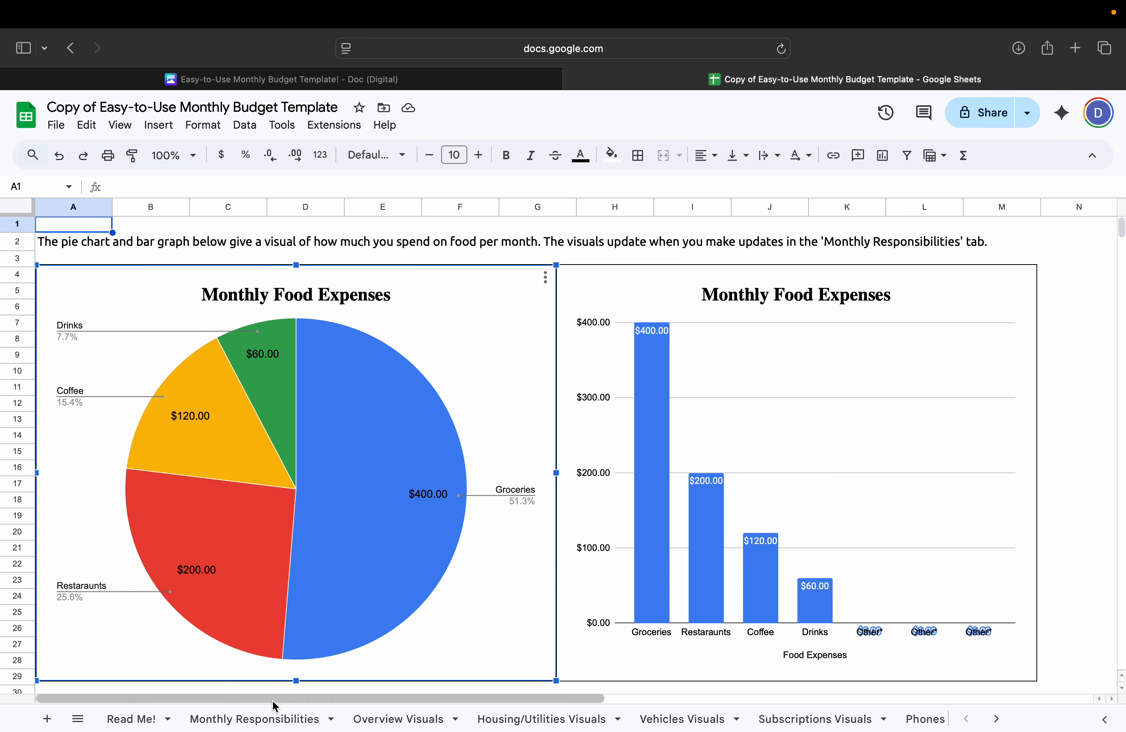
{"action": "left_click", "coordinate": [269, 718]}
{"action": "left_click", "coordinate": [345, 648]}
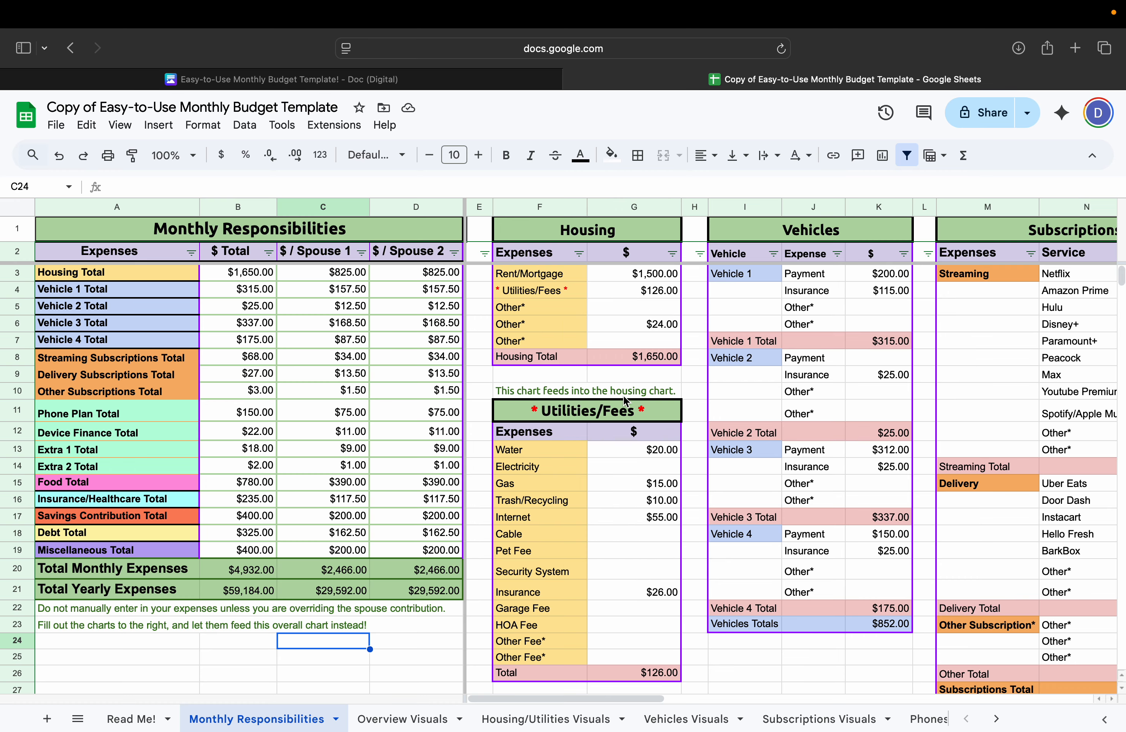
{"action": "left_click", "coordinate": [629, 292]}
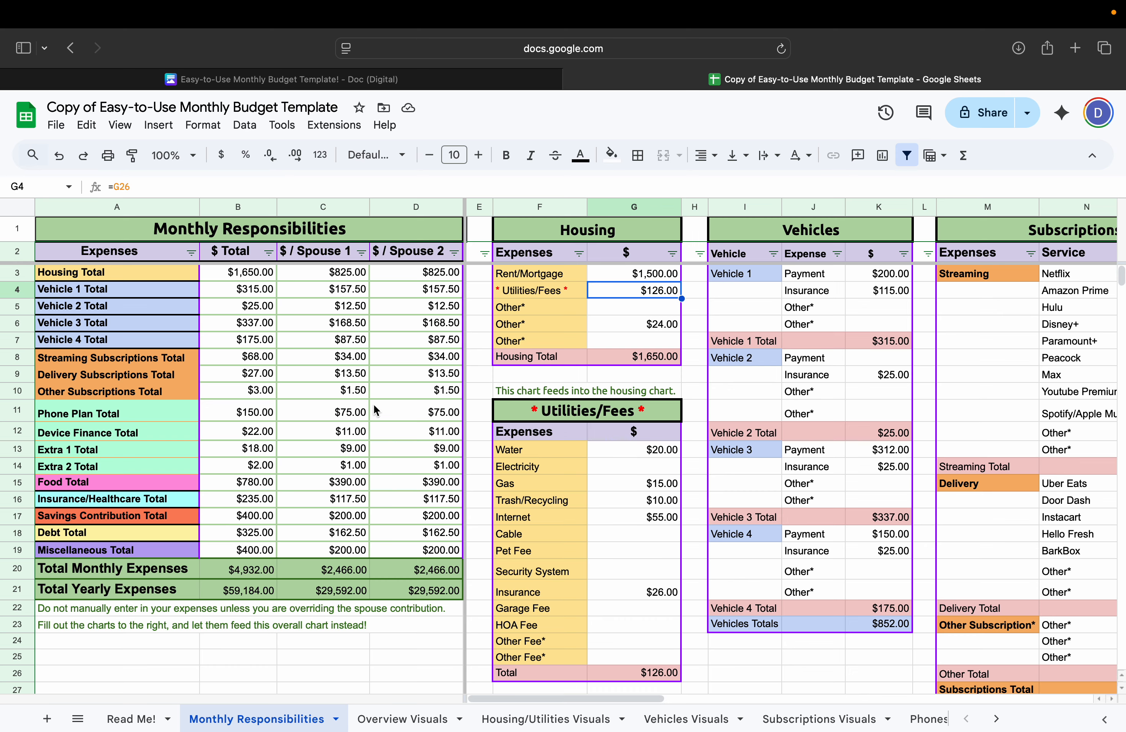
Look across the expense charts from Vehicles through Miscellaneous on the Monthly Responsibilities sheet, then return to the Housing chart.
{"action": "scroll", "coordinate": [770, 488], "scroll_direction": "right", "scroll_amount": 10}
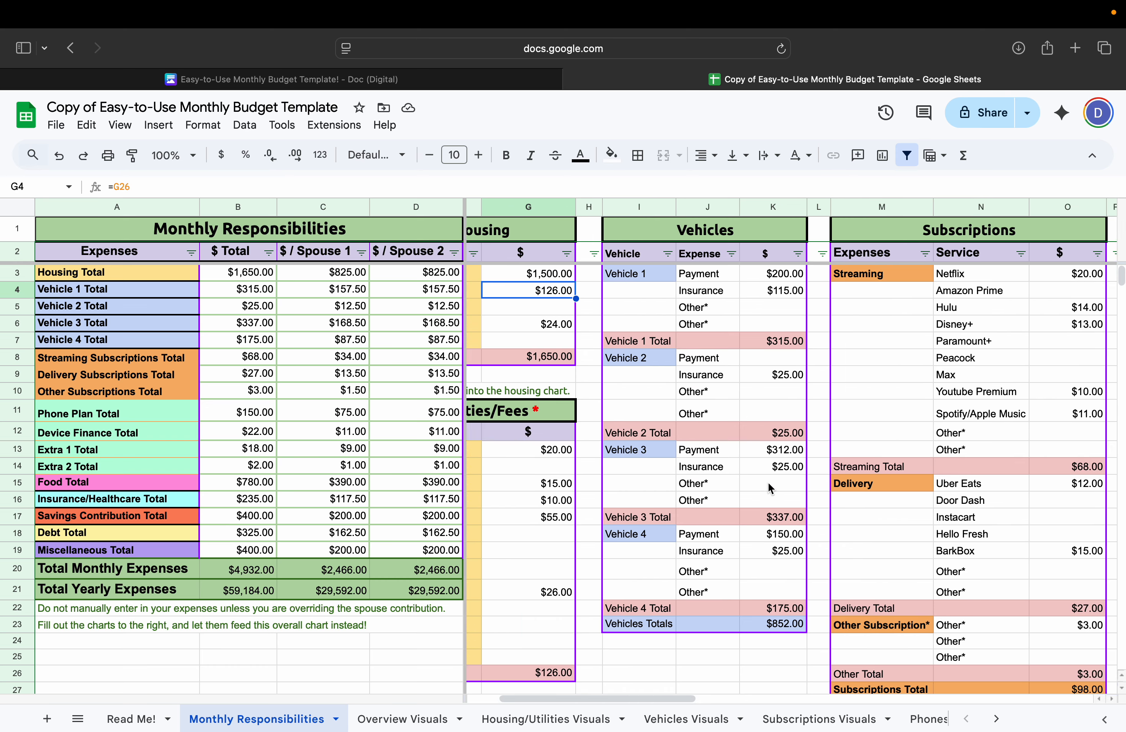
{"action": "scroll", "coordinate": [768, 482], "scroll_direction": "right", "scroll_amount": 10}
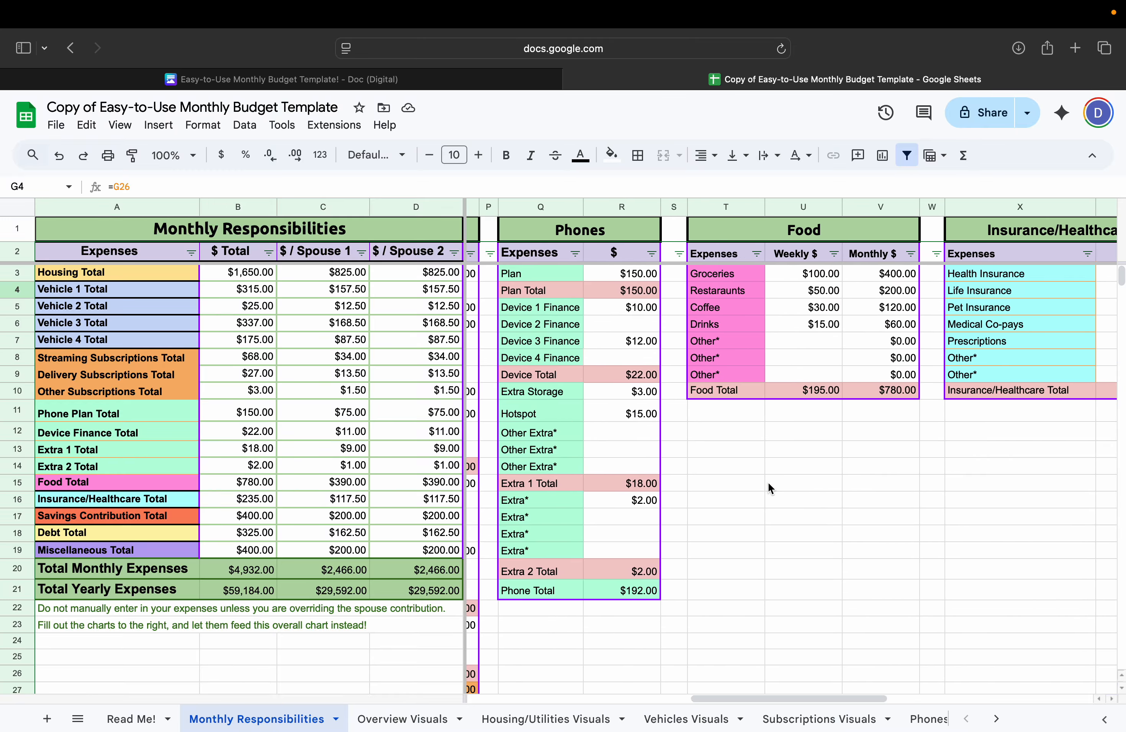
{"action": "scroll", "coordinate": [769, 484], "scroll_direction": "right", "scroll_amount": 3}
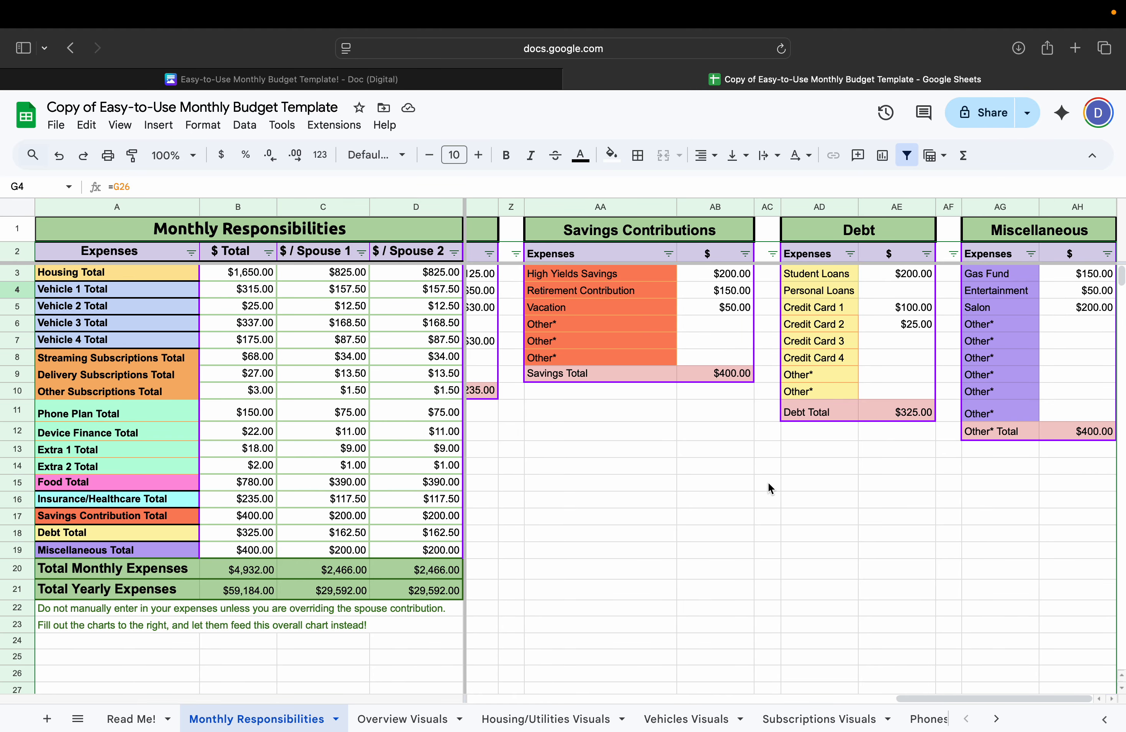
{"action": "scroll", "coordinate": [767, 482], "scroll_direction": "left", "scroll_amount": 20}
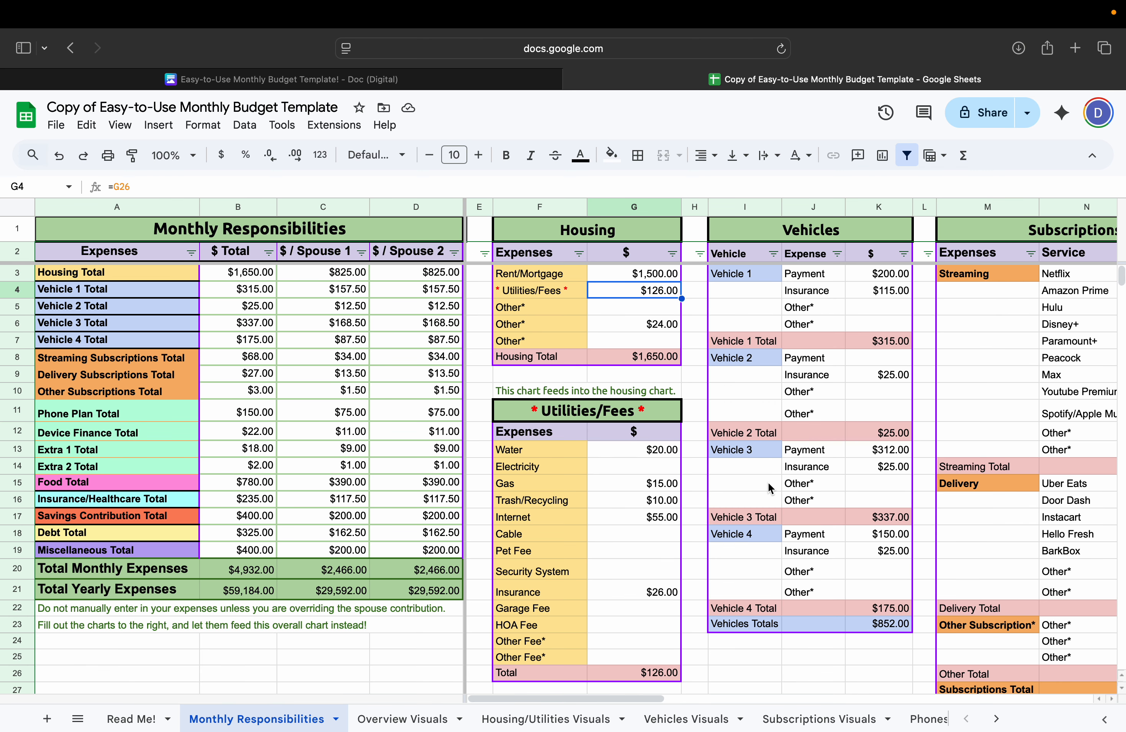